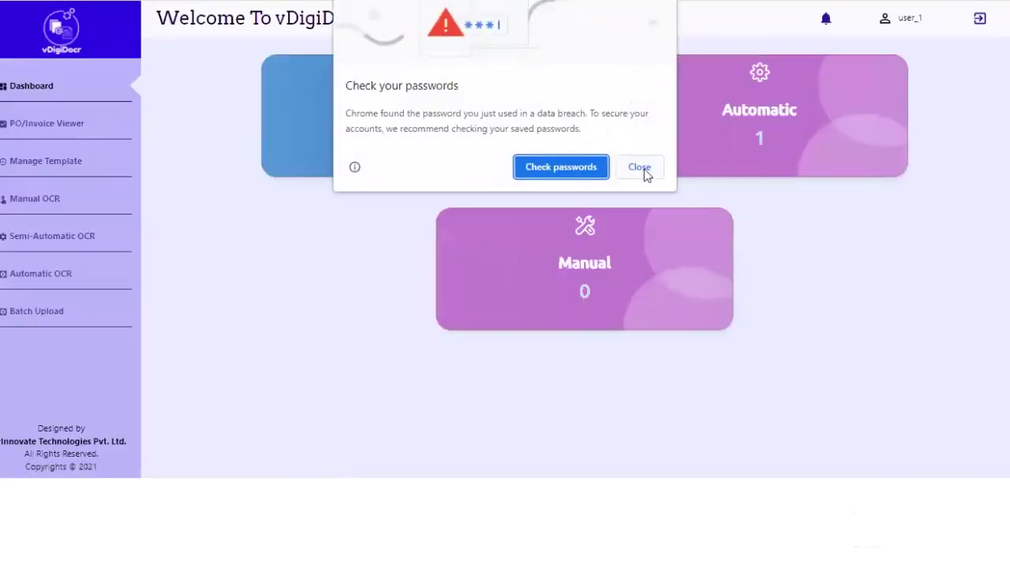
Step: Dismiss Chrome's password warning to reveal the dashboard's OCR document counts
{"action": "left_click", "coordinate": [640, 168]}
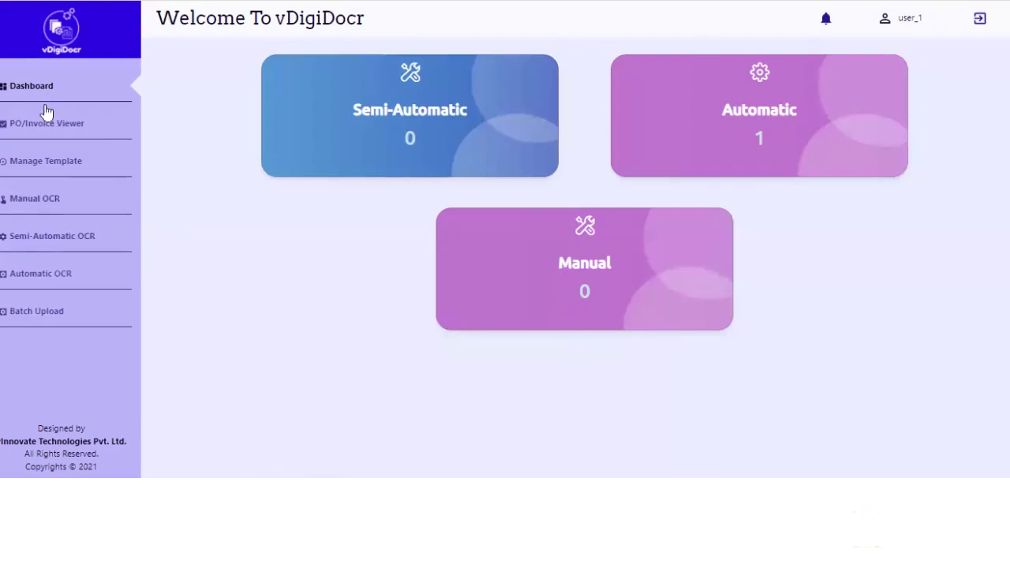
Step: Upload Test2.jpg from Downloads as a purchase order on the Manual OCR page
{"action": "left_click", "coordinate": [55, 206]}
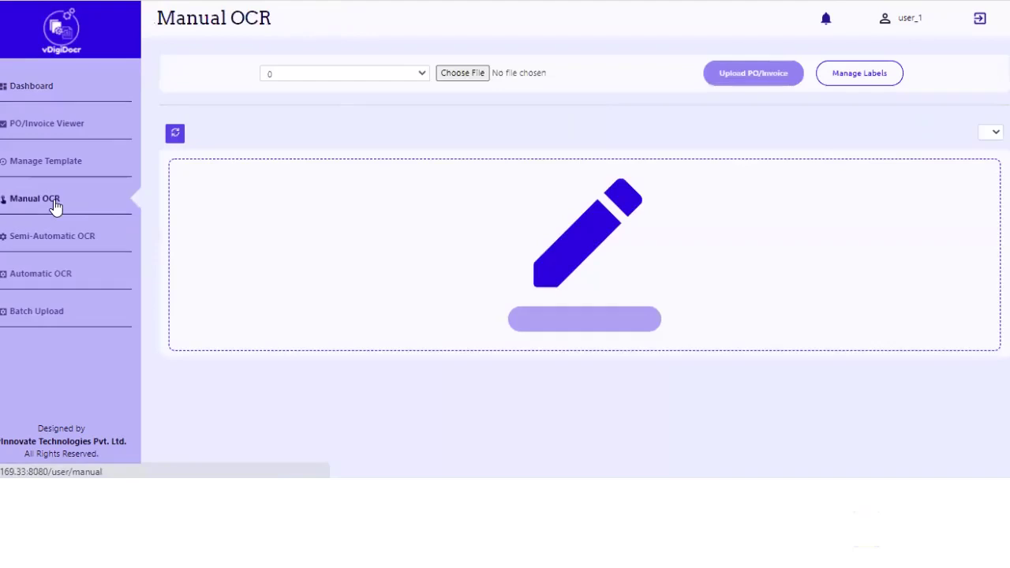
{"action": "left_click", "coordinate": [475, 76]}
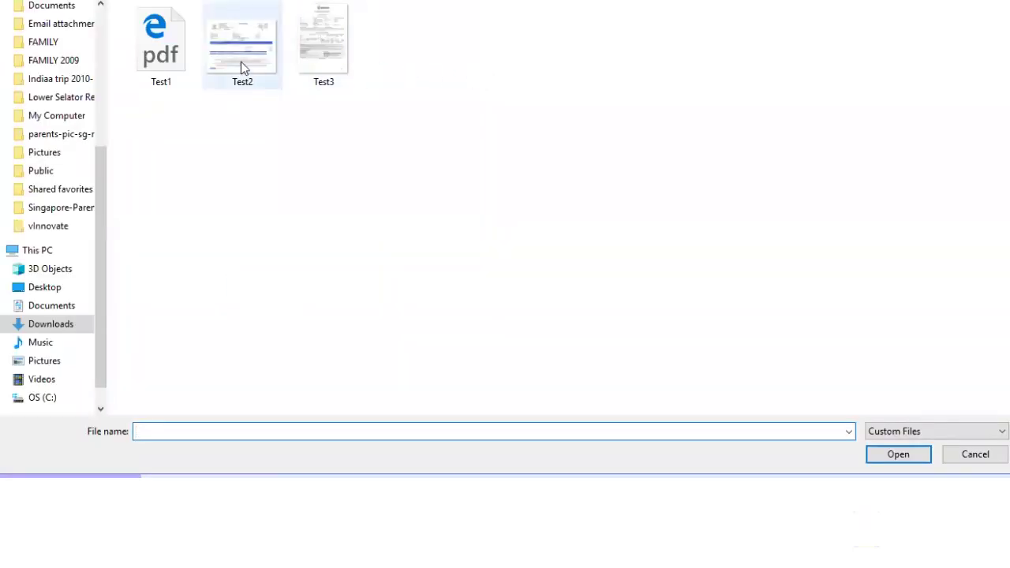
{"action": "double_click", "coordinate": [242, 66]}
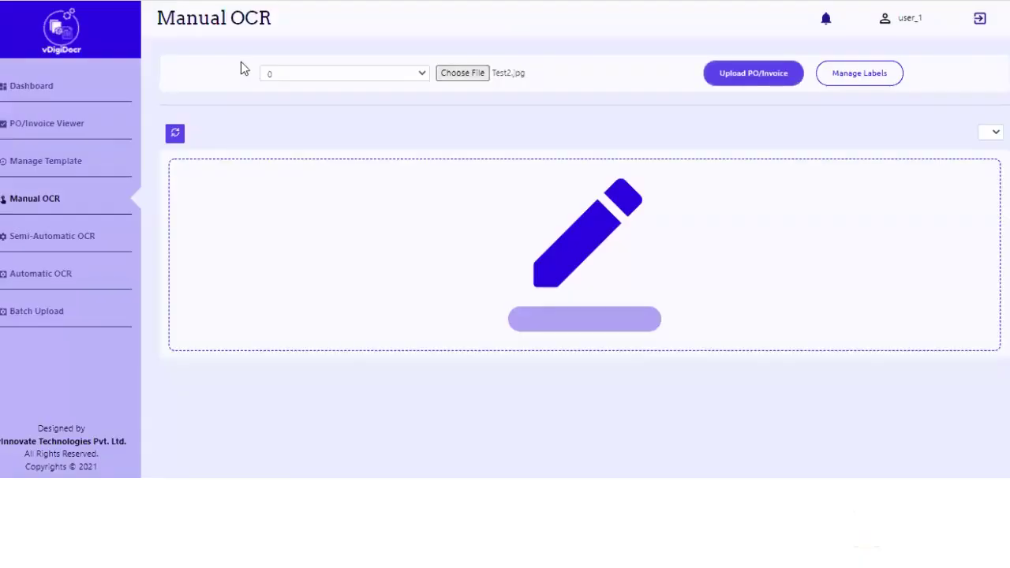
{"action": "left_click", "coordinate": [755, 83]}
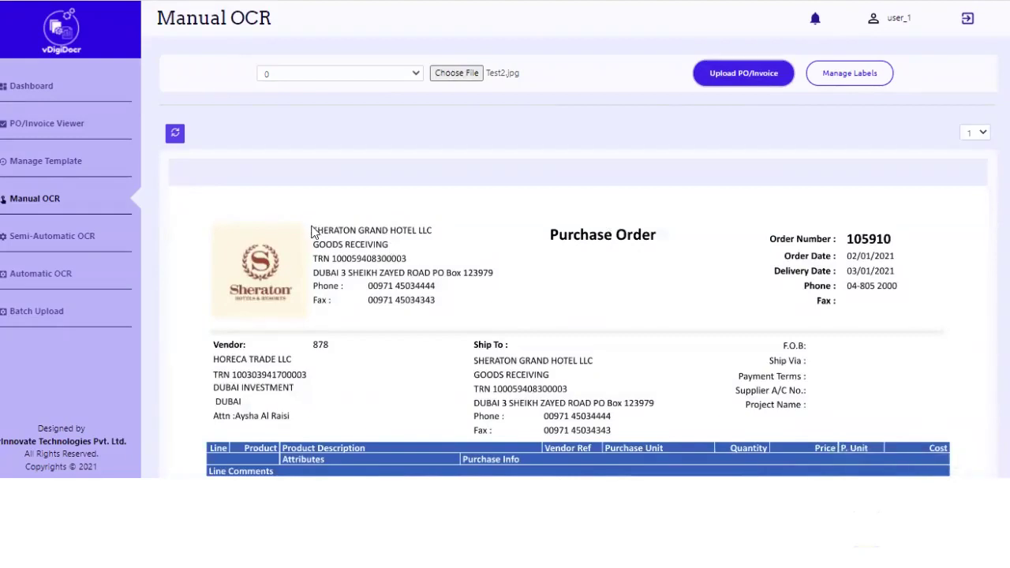
Step: Box SHERATON GRAND HOTEL LLC, label it Company Name, and open Manage Labels
{"action": "left_click_drag", "start_coordinate": [312, 221], "coordinate": [459, 236]}
{"action": "left_click", "coordinate": [407, 254]}
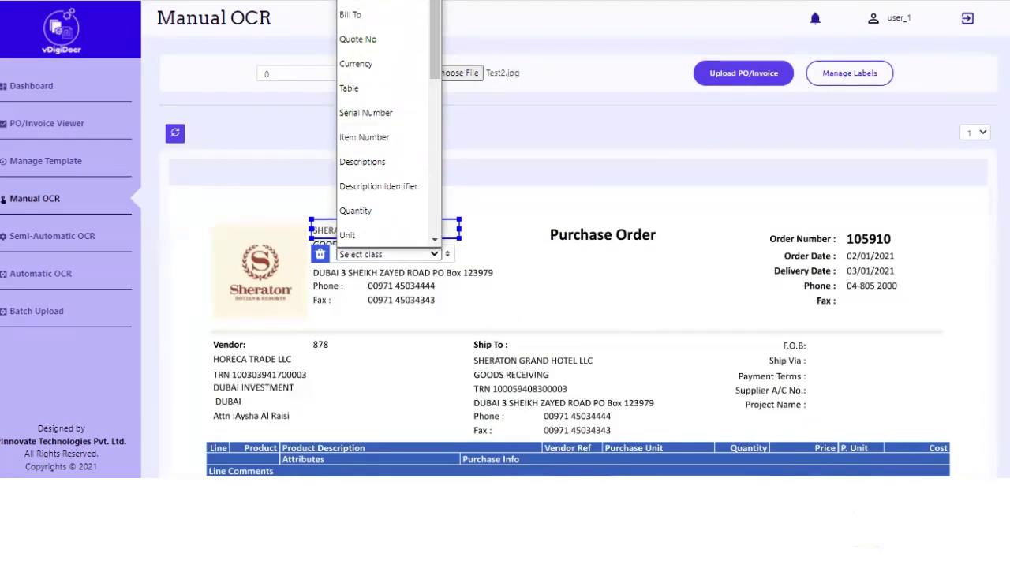
{"action": "key", "text": "Return"}
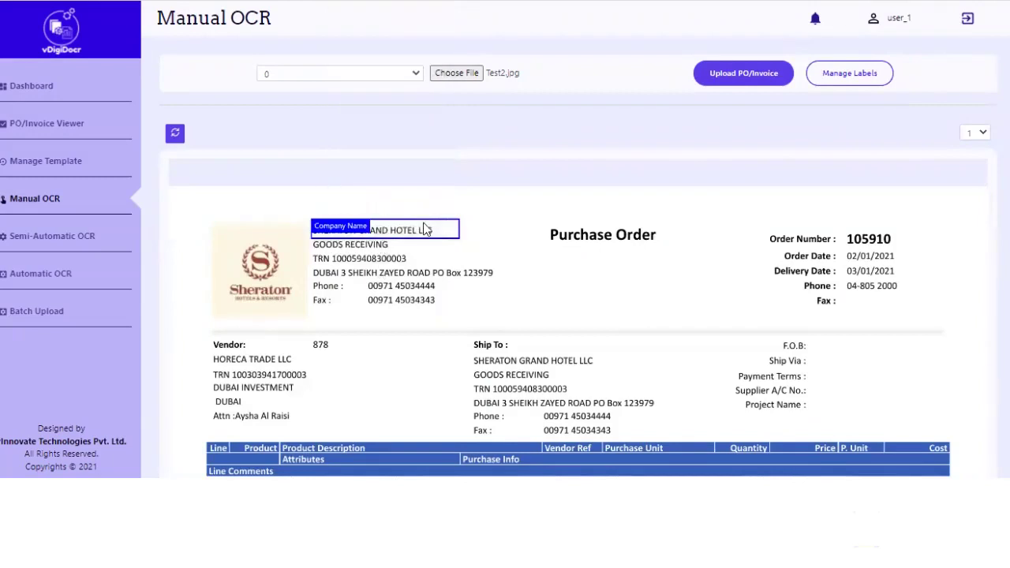
{"action": "left_click", "coordinate": [842, 86]}
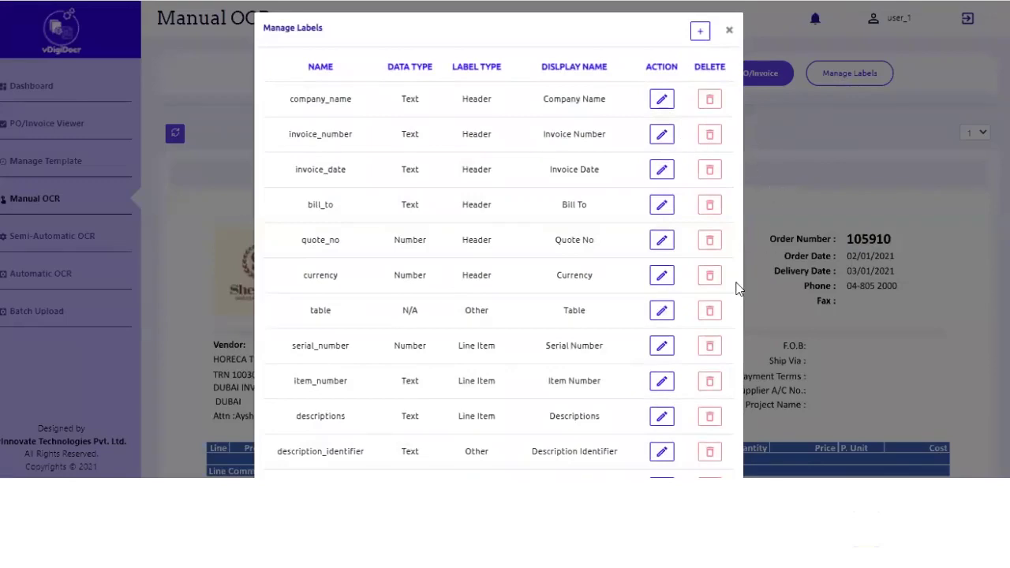
Step: Scroll through the Manage Labels table of header and line-item label definitions
{"action": "scroll", "coordinate": [737, 289], "scroll_direction": "down", "scroll_amount": 1}
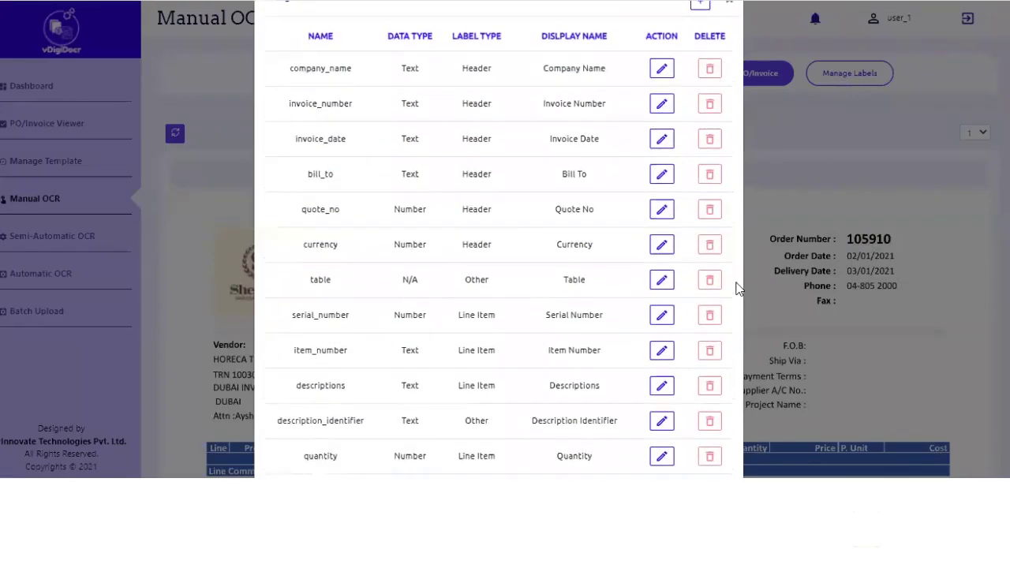
{"action": "scroll", "coordinate": [737, 289], "scroll_direction": "down", "scroll_amount": 4}
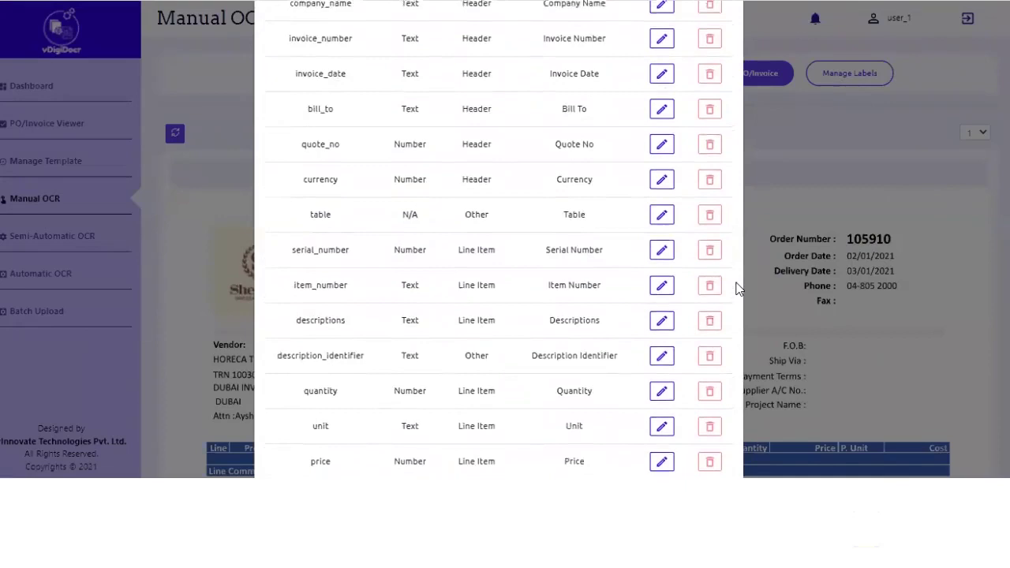
{"action": "scroll", "coordinate": [736, 289], "scroll_direction": "up", "scroll_amount": 5}
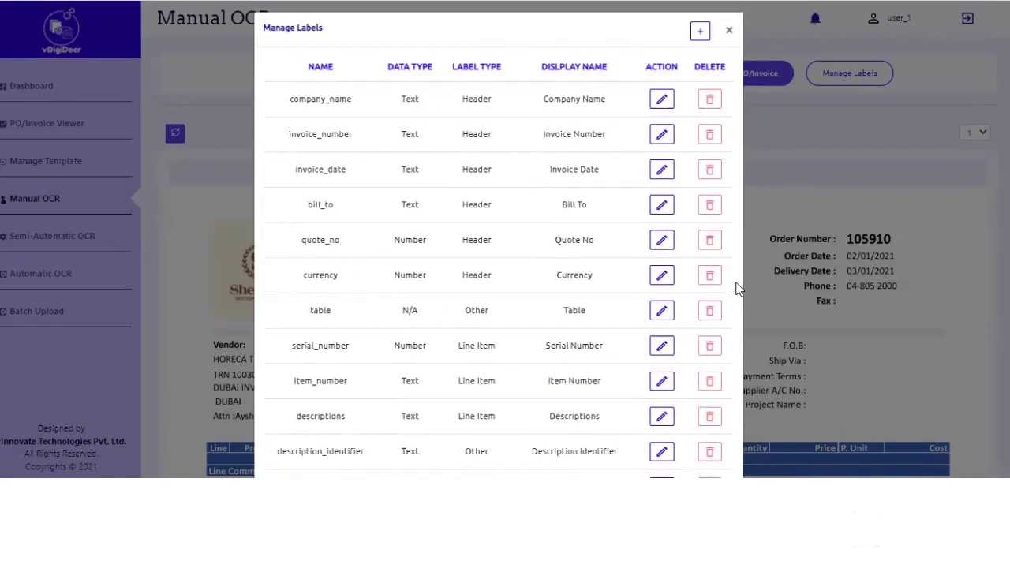
{"action": "scroll", "coordinate": [736, 289], "scroll_direction": "down", "scroll_amount": 1}
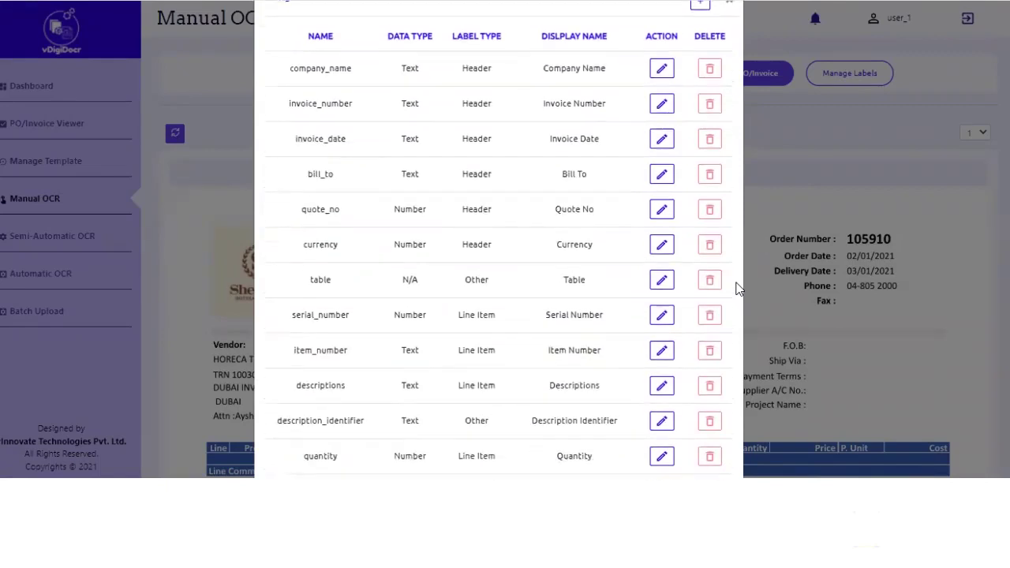
{"action": "scroll", "coordinate": [736, 289], "scroll_direction": "up", "scroll_amount": 1}
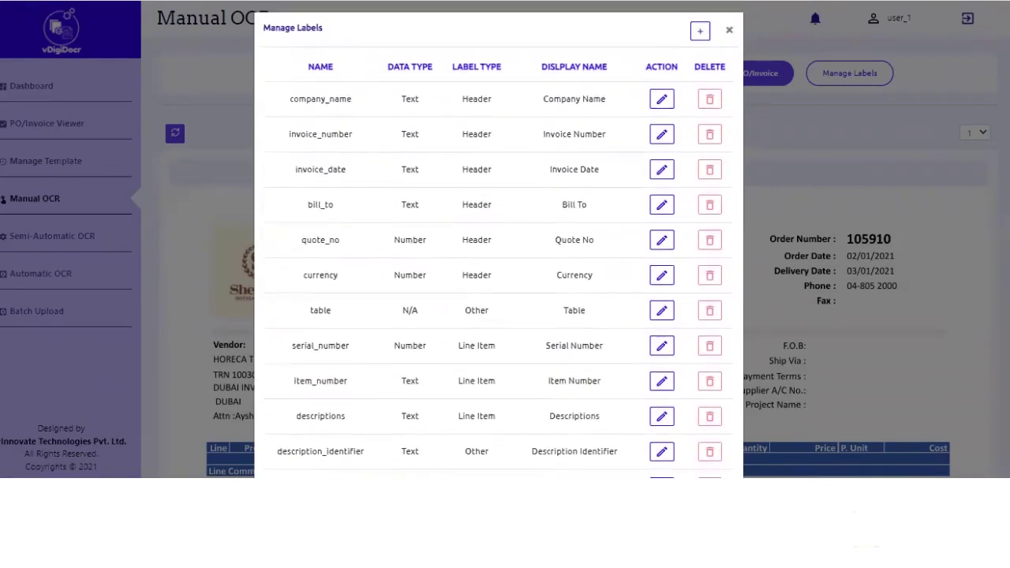
Step: Close Manage Labels, then box order number 105910 and label it Invoice Number
{"action": "left_click", "coordinate": [729, 32]}
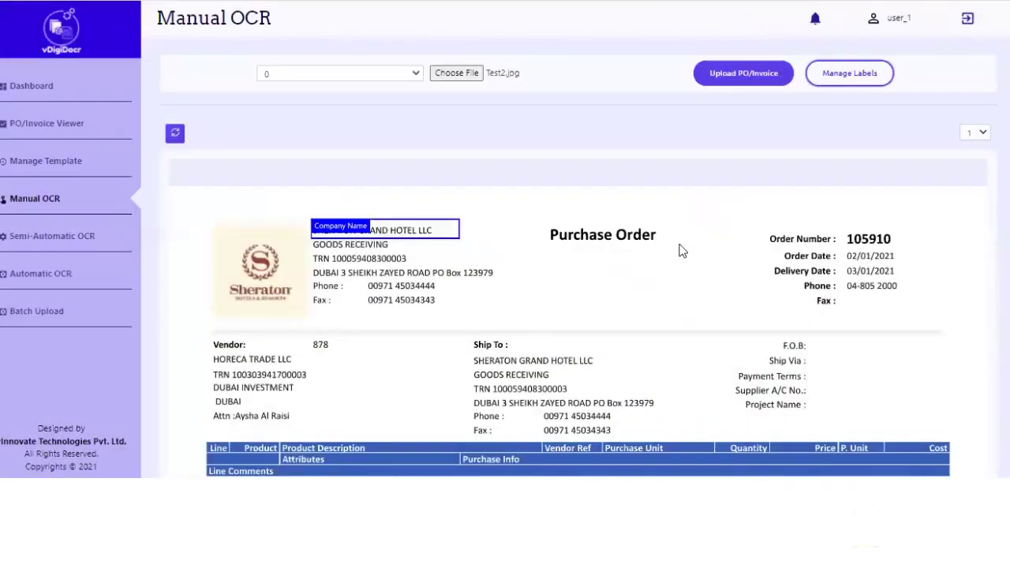
{"action": "scroll", "coordinate": [683, 251], "scroll_direction": "down", "scroll_amount": 3}
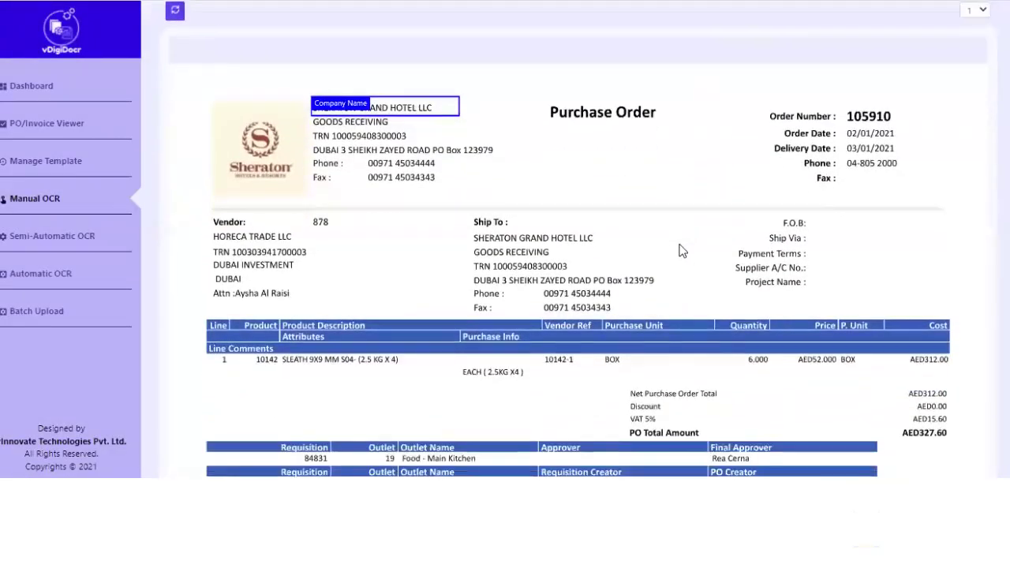
{"action": "left_click_drag", "start_coordinate": [839, 74], "coordinate": [914, 93]}
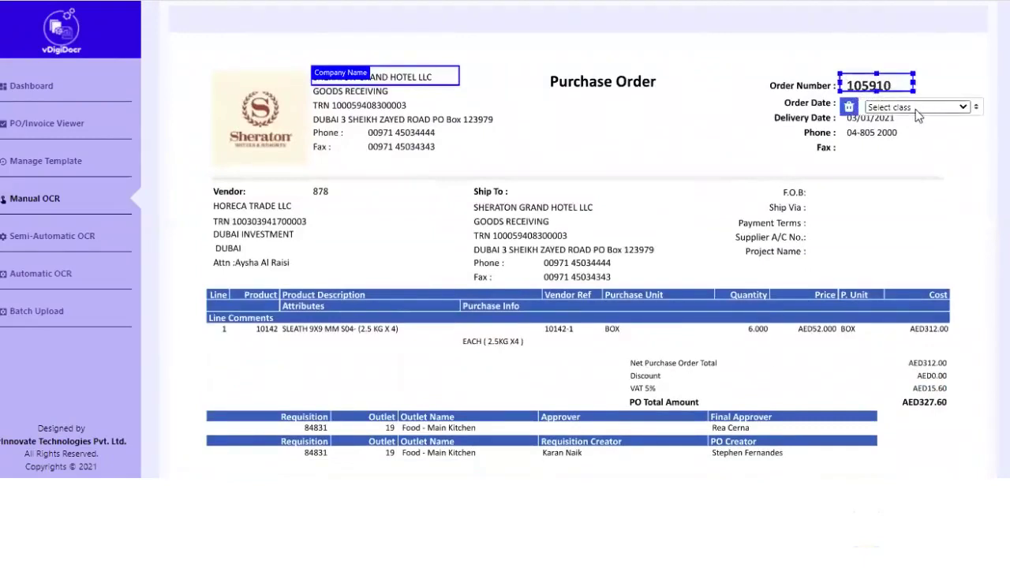
{"action": "left_click", "coordinate": [919, 109]}
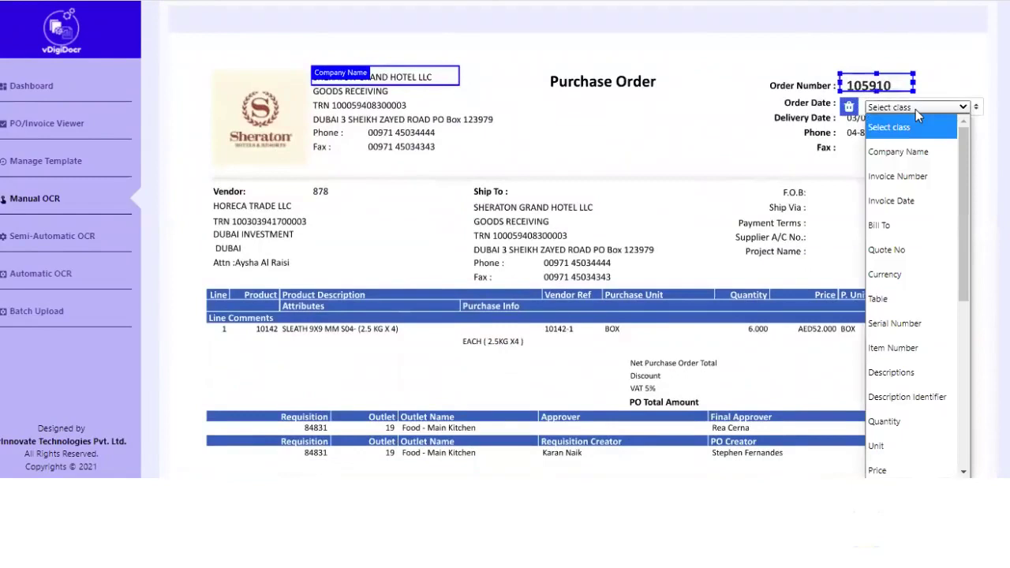
{"action": "left_click", "coordinate": [915, 177]}
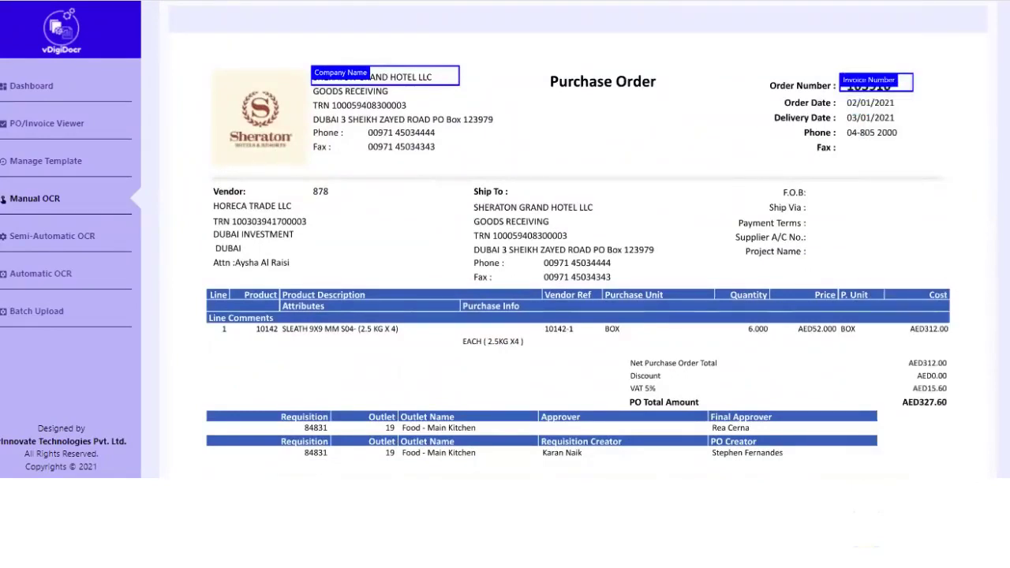
{"action": "scroll", "coordinate": [576, 237], "scroll_direction": "down", "scroll_amount": 3}
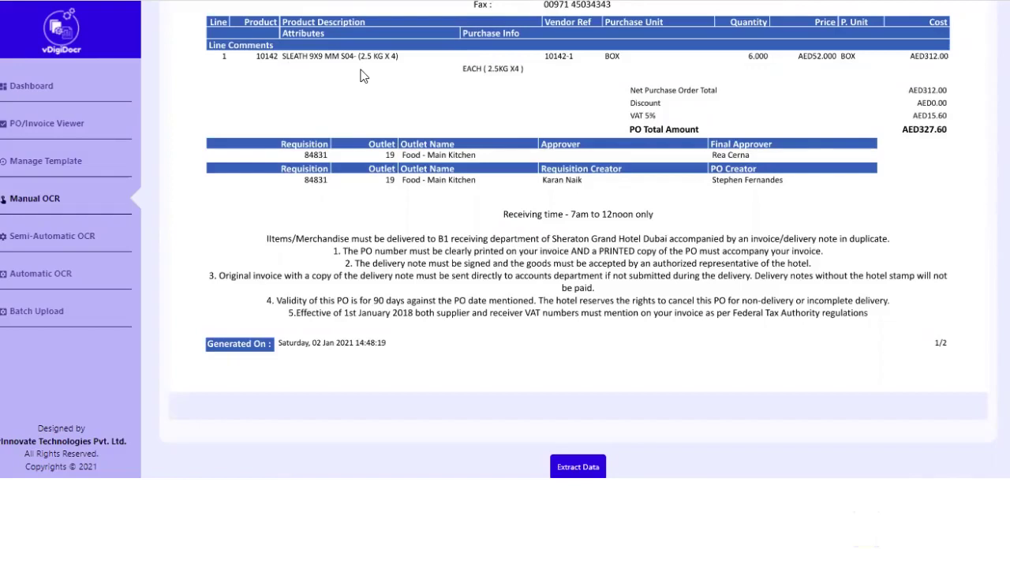
Step: Extract the labelled fields, review Header Info and Line Items, and download a CSV
{"action": "left_click", "coordinate": [588, 476]}
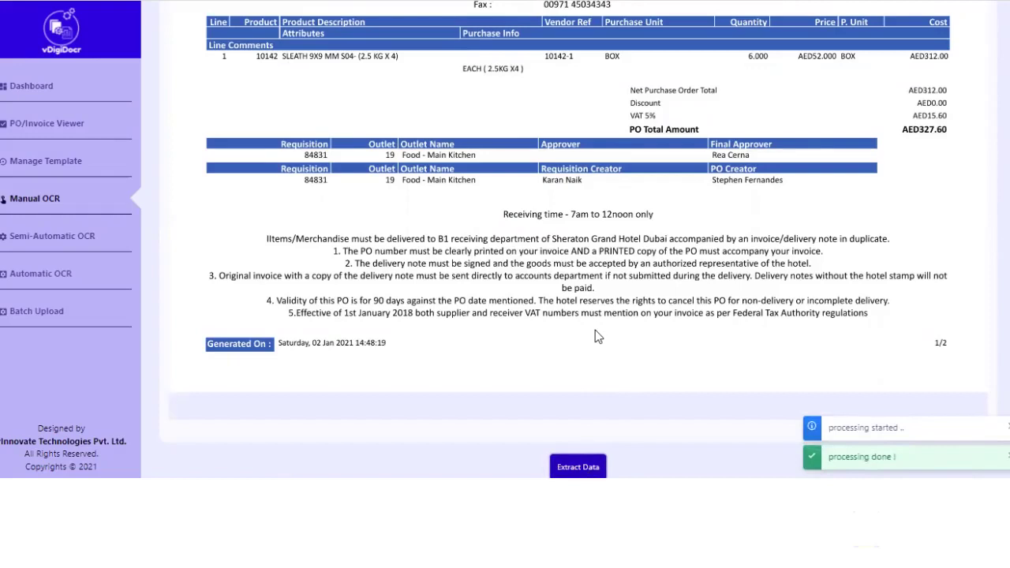
{"action": "scroll", "coordinate": [595, 330], "scroll_direction": "down", "scroll_amount": 3}
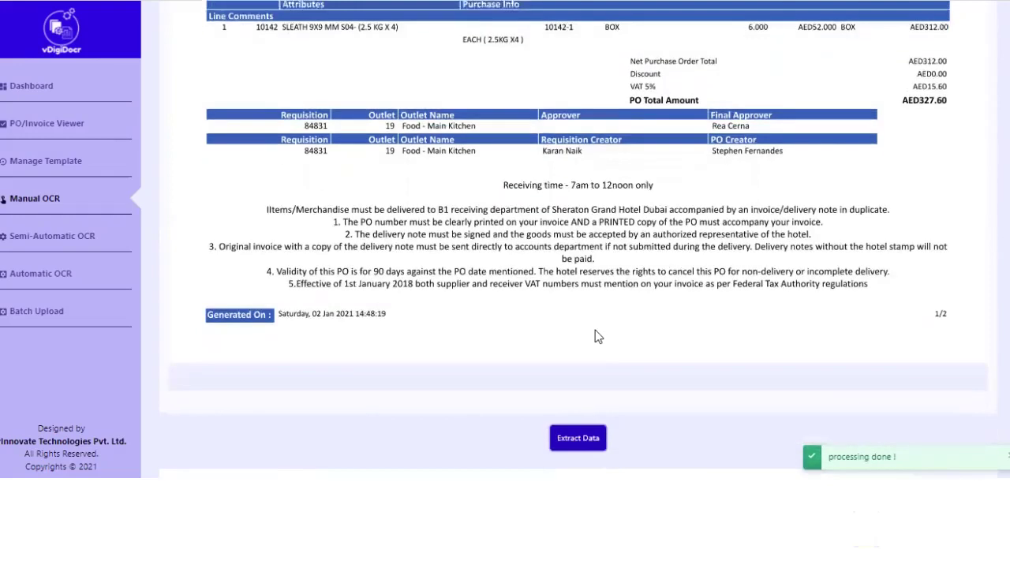
{"action": "scroll", "coordinate": [596, 331], "scroll_direction": "down", "scroll_amount": 3}
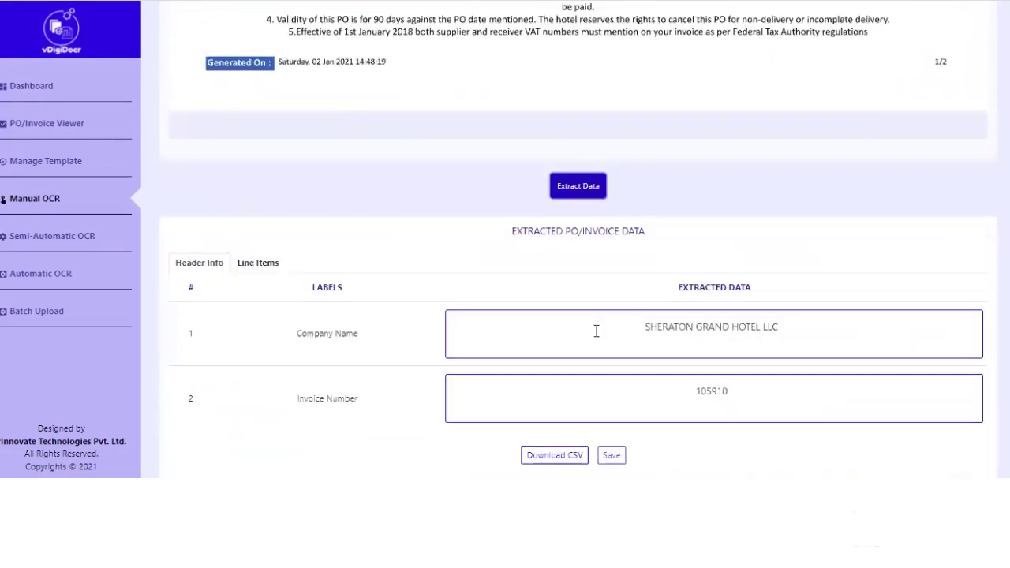
{"action": "left_click", "coordinate": [269, 263]}
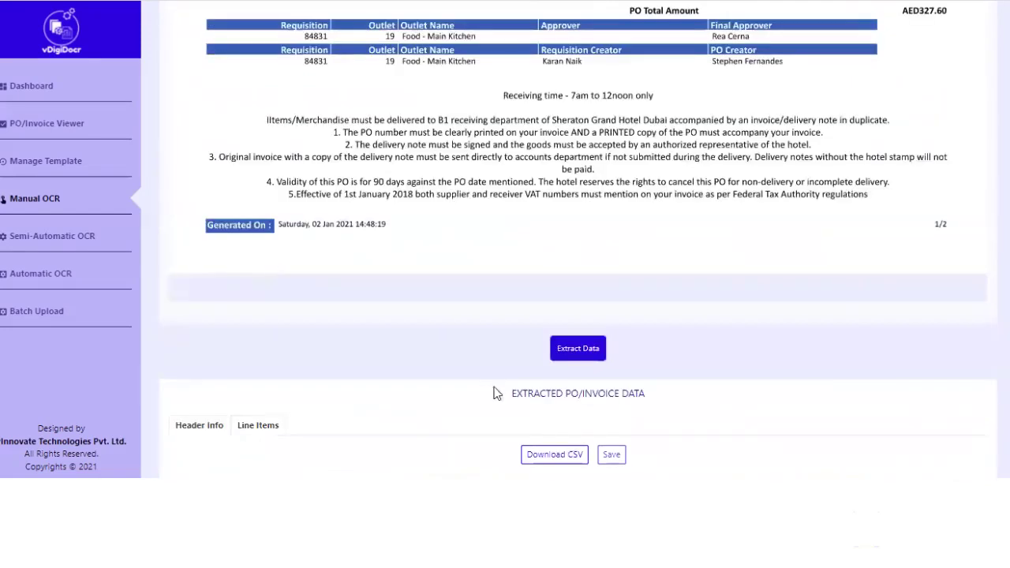
{"action": "left_click", "coordinate": [553, 466]}
Step: Go from Semi-Automatic OCR to the Manage Template page listing saved templates
{"action": "left_click", "coordinate": [80, 239]}
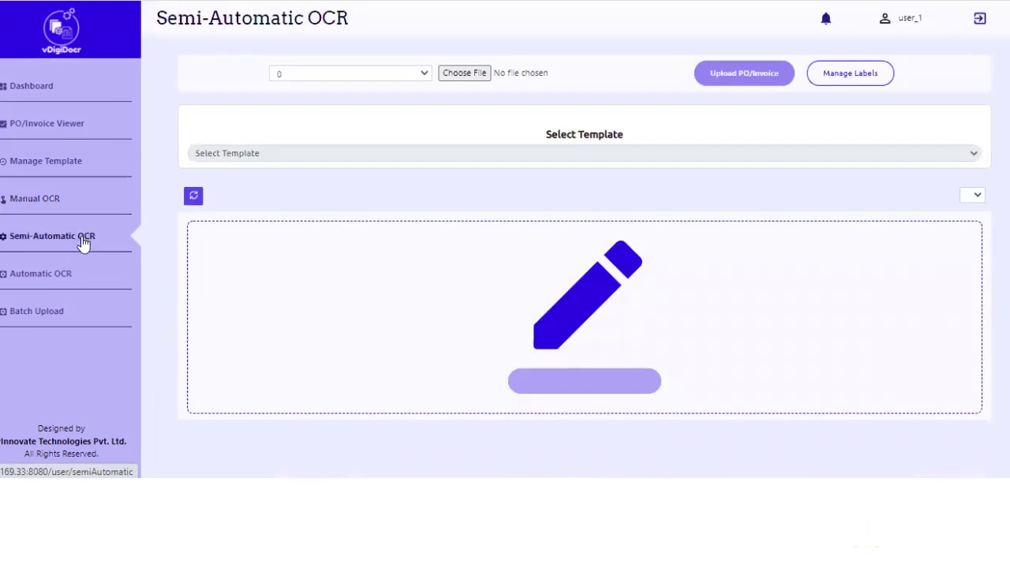
{"action": "left_click", "coordinate": [66, 163]}
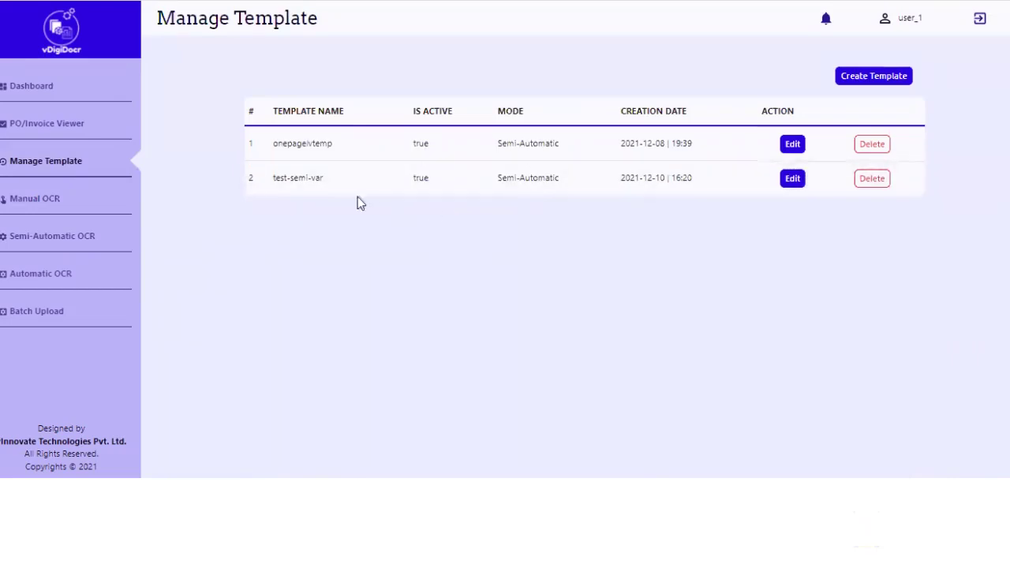
Step: Edit the test-semi-var template and review its labelled boxes on the MERAAS confirmation
{"action": "left_click", "coordinate": [797, 179]}
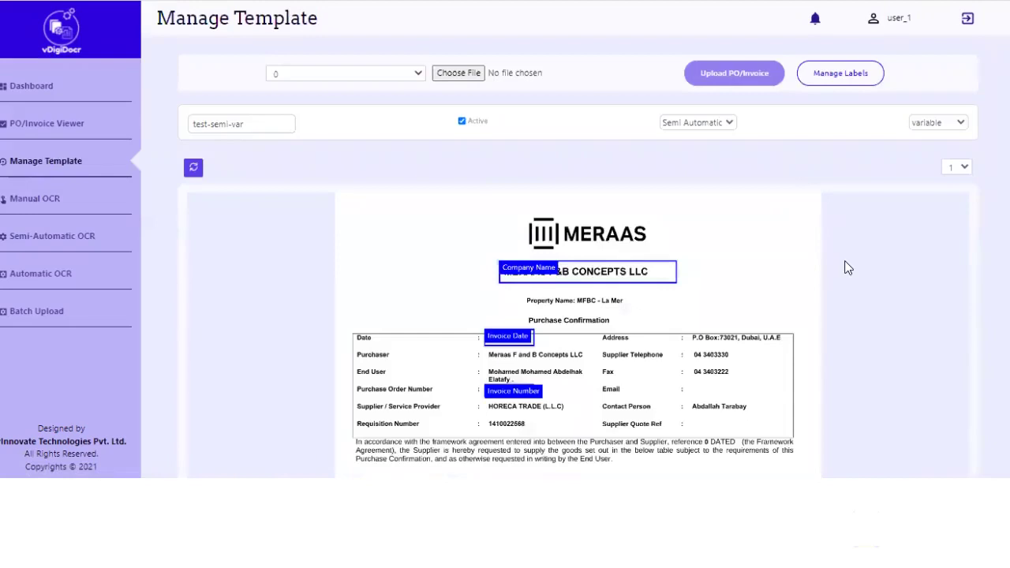
{"action": "scroll", "coordinate": [847, 268], "scroll_direction": "down", "scroll_amount": 3}
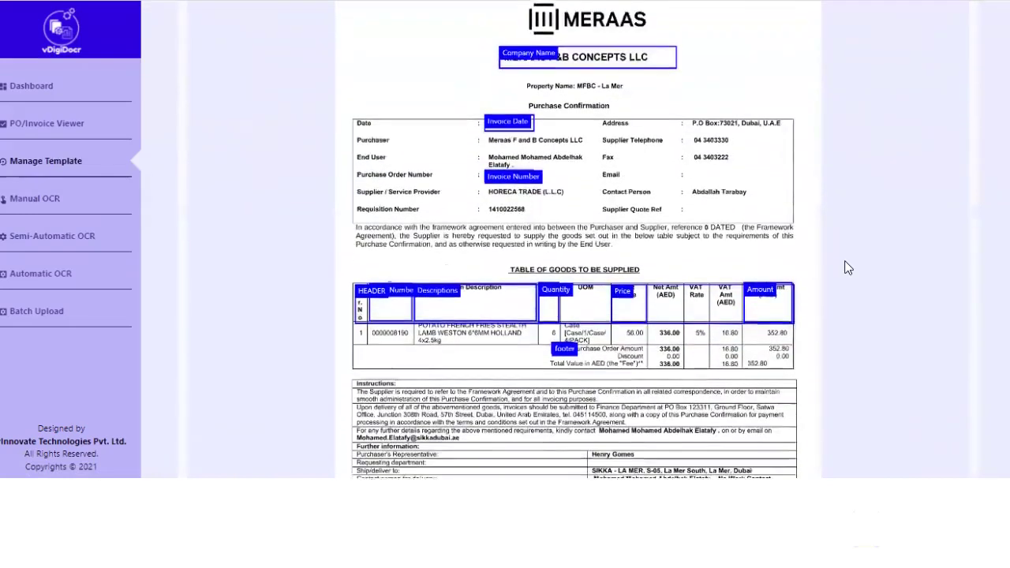
{"action": "scroll", "coordinate": [847, 268], "scroll_direction": "down", "scroll_amount": 1}
{"action": "scroll", "coordinate": [847, 268], "scroll_direction": "down", "scroll_amount": 2}
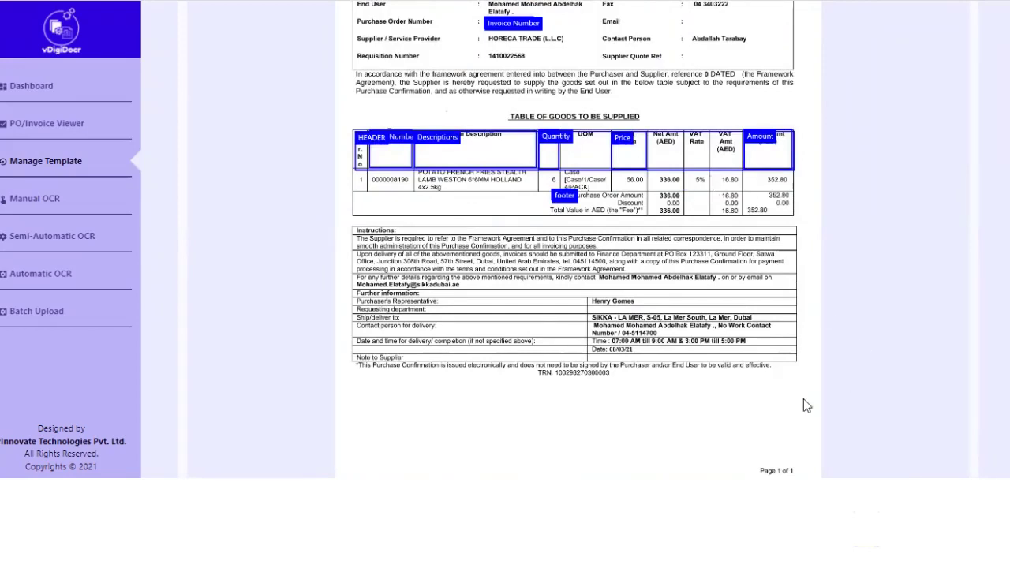
{"action": "scroll", "coordinate": [804, 399], "scroll_direction": "down", "scroll_amount": 2}
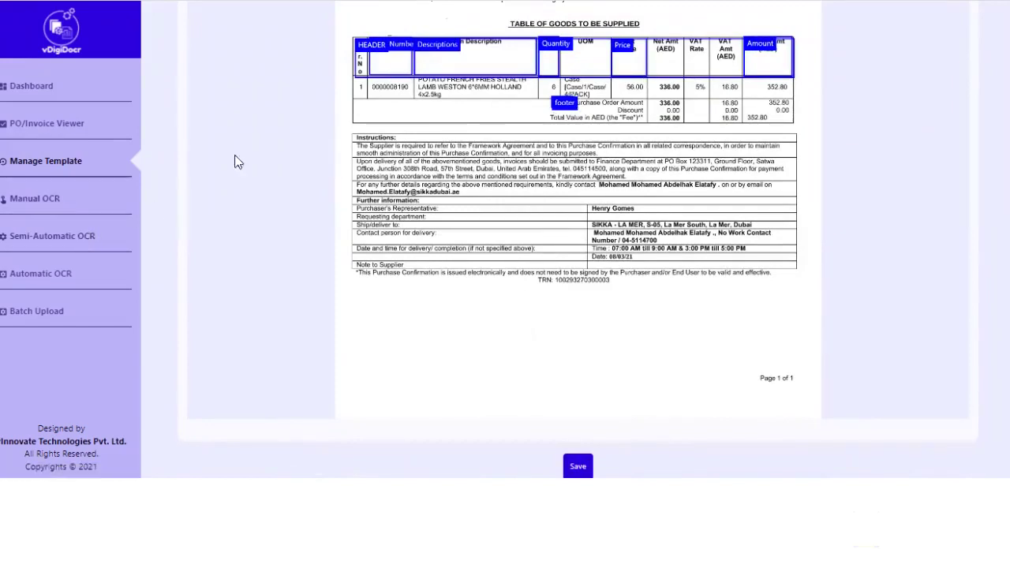
Step: Upload Test3.jpg for semi-automatic OCR and review the template's label boxes applied to it
{"action": "left_click", "coordinate": [87, 244]}
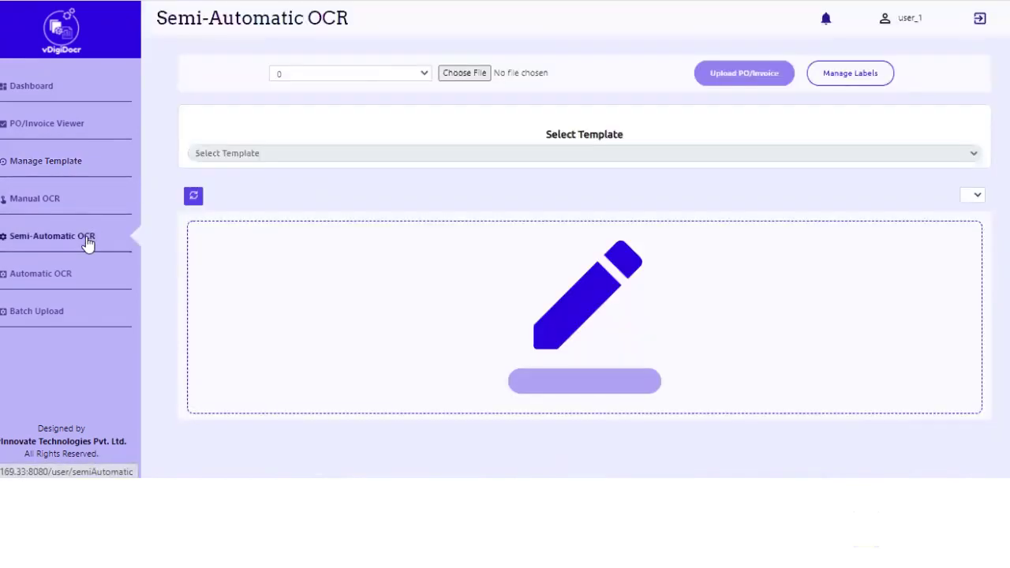
{"action": "left_click", "coordinate": [473, 78]}
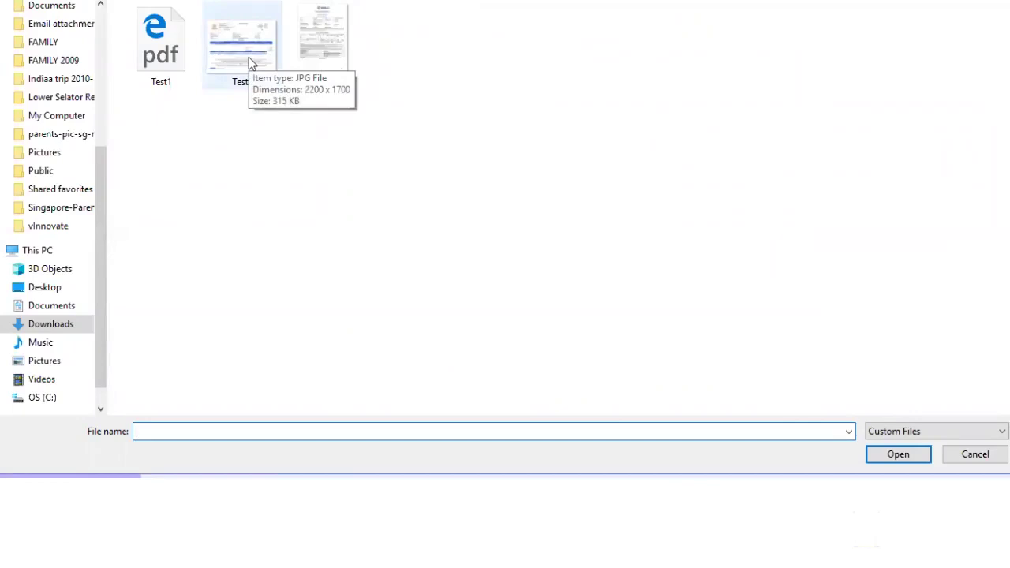
{"action": "double_click", "coordinate": [330, 45]}
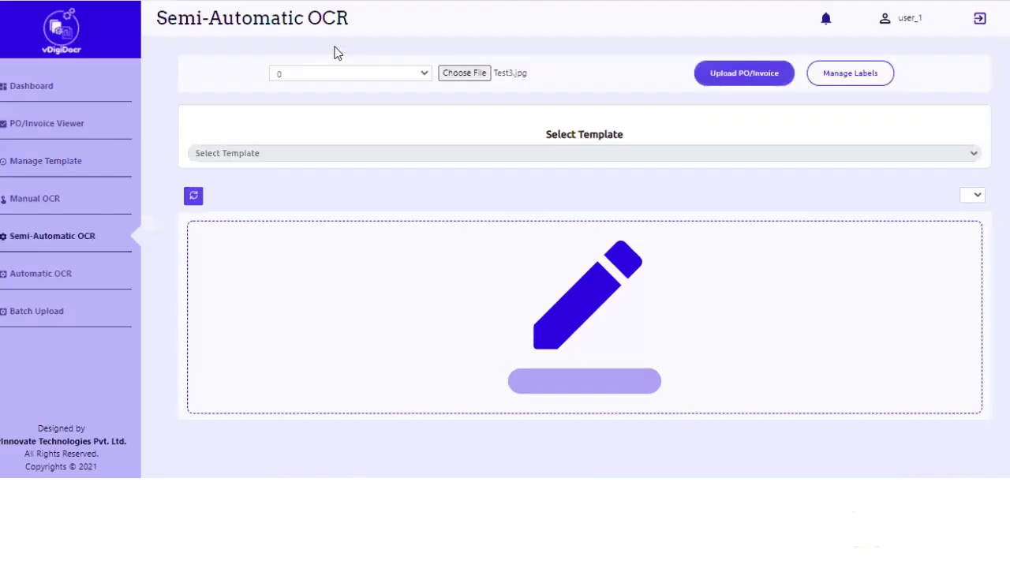
{"action": "left_click", "coordinate": [748, 89]}
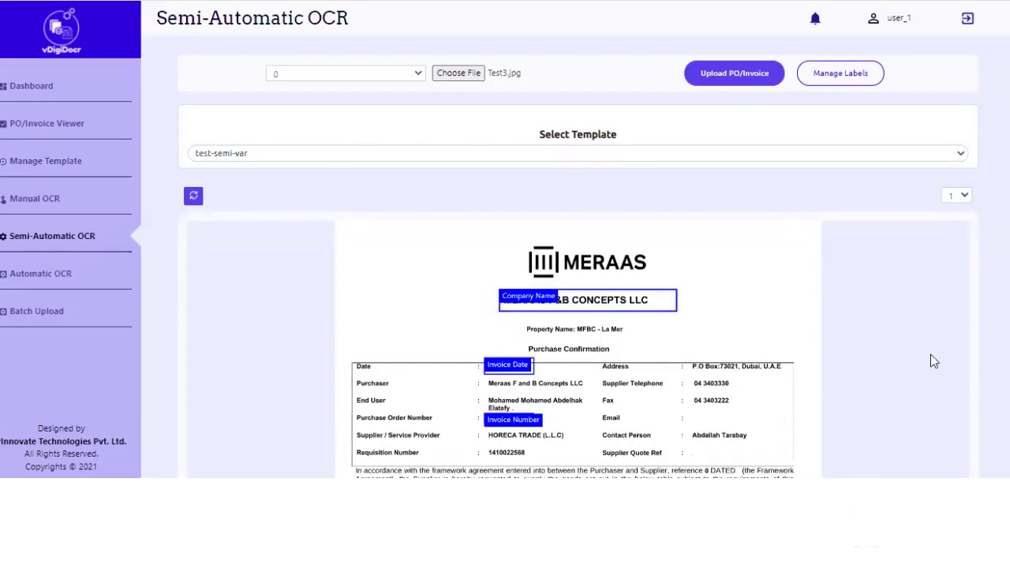
{"action": "scroll", "coordinate": [931, 360], "scroll_direction": "down", "scroll_amount": 3}
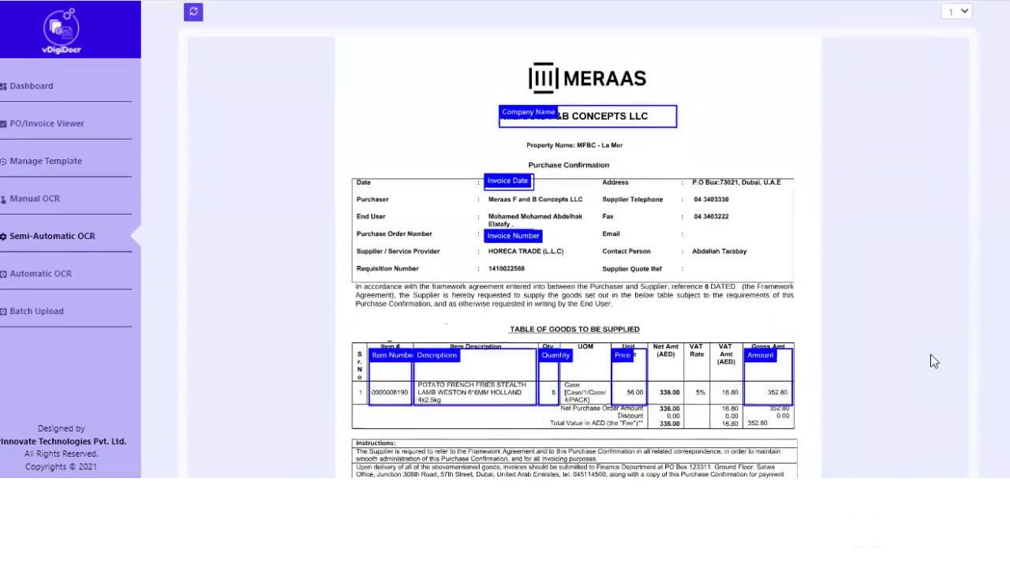
{"action": "scroll", "coordinate": [931, 360], "scroll_direction": "down", "scroll_amount": 2}
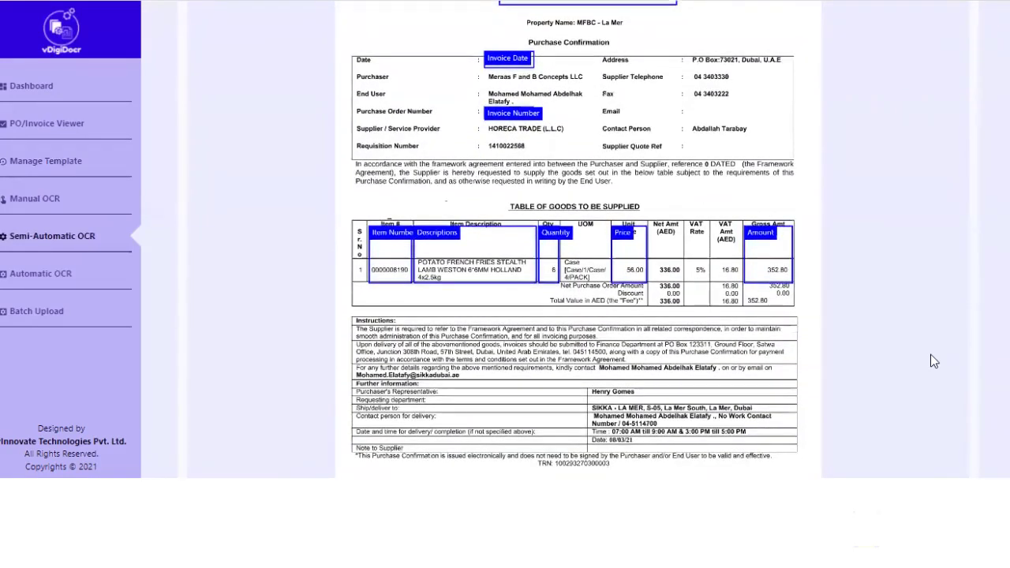
{"action": "scroll", "coordinate": [931, 355], "scroll_direction": "up", "scroll_amount": 1}
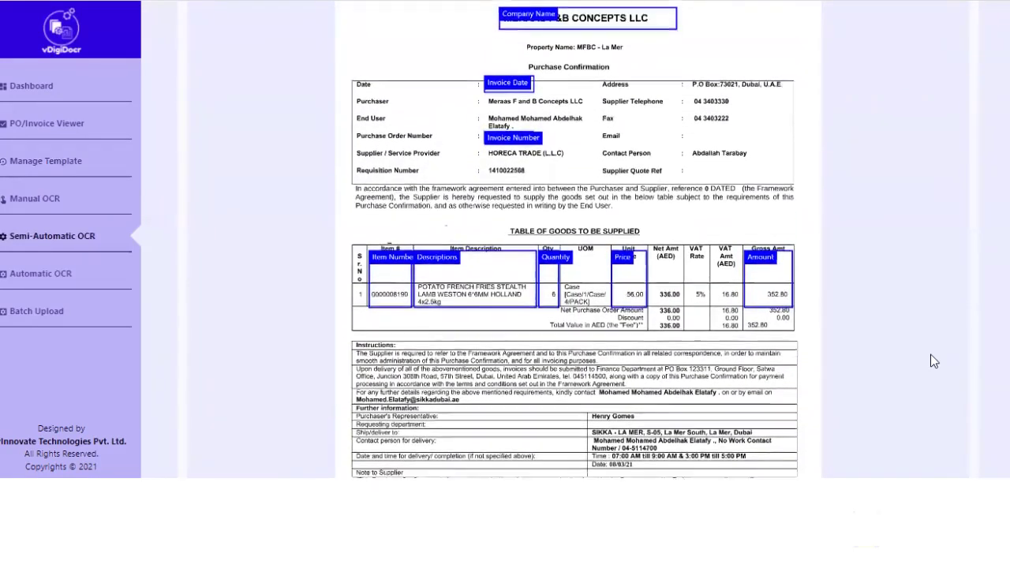
{"action": "scroll", "coordinate": [931, 355], "scroll_direction": "down", "scroll_amount": 2}
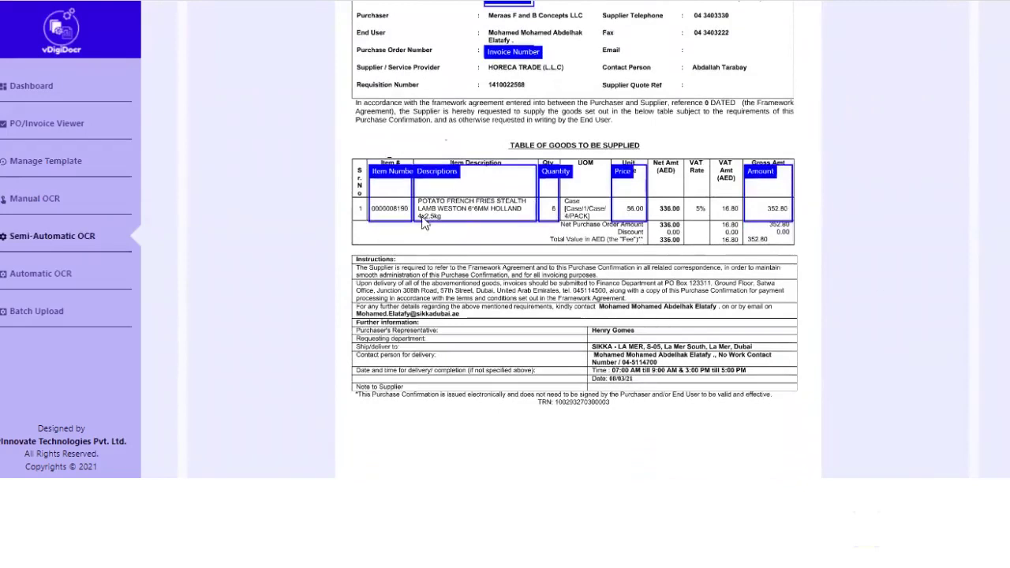
{"action": "scroll", "coordinate": [764, 225], "scroll_direction": "down", "scroll_amount": 2}
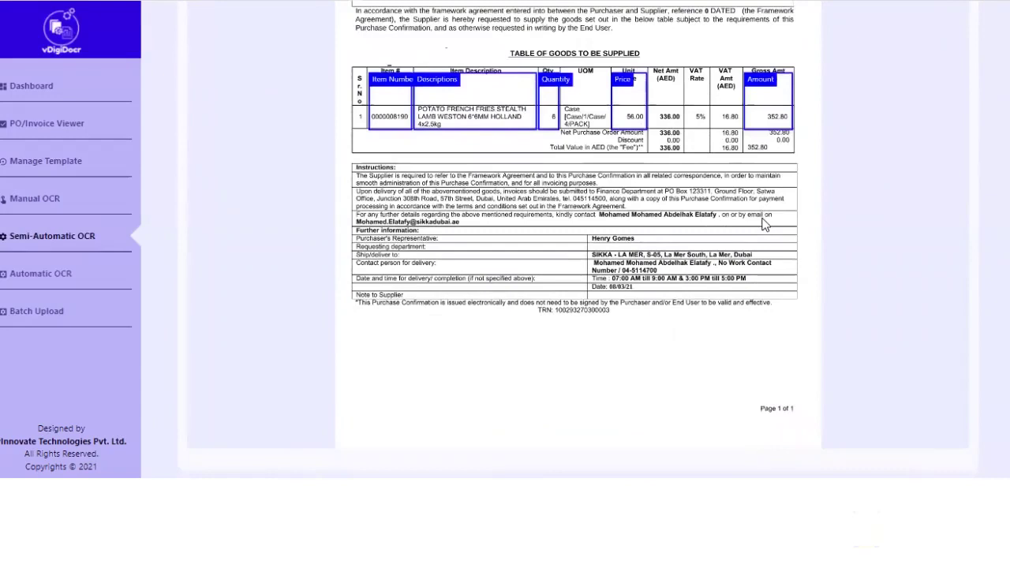
{"action": "scroll", "coordinate": [764, 225], "scroll_direction": "down", "scroll_amount": 1}
Step: Extract the MERAAS invoice data, check Header Info and Line Items, and save it
{"action": "left_click", "coordinate": [569, 466]}
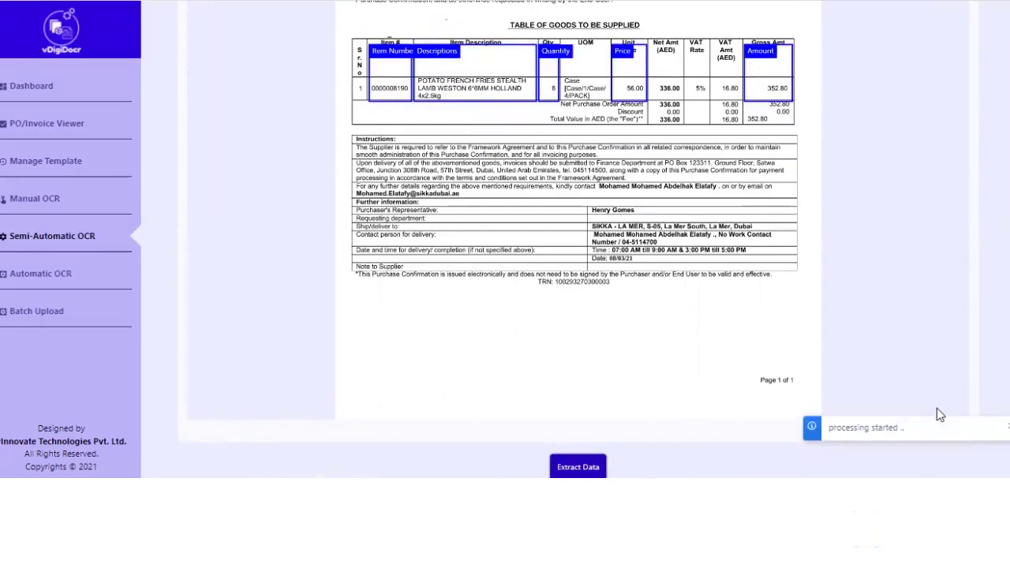
{"action": "scroll", "coordinate": [939, 410], "scroll_direction": "down", "scroll_amount": 2}
{"action": "scroll", "coordinate": [937, 408], "scroll_direction": "down", "scroll_amount": 3}
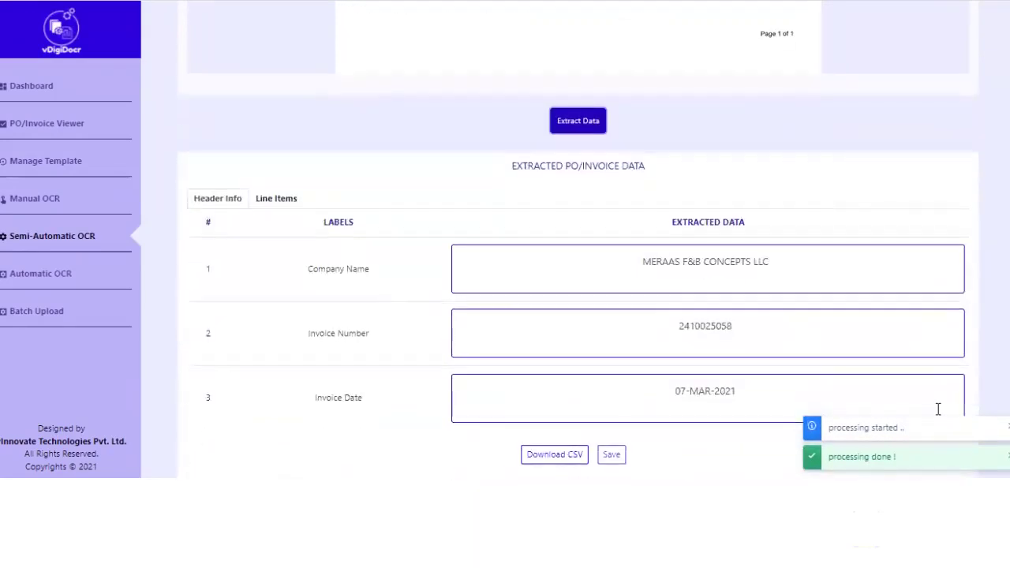
{"action": "left_click", "coordinate": [275, 198]}
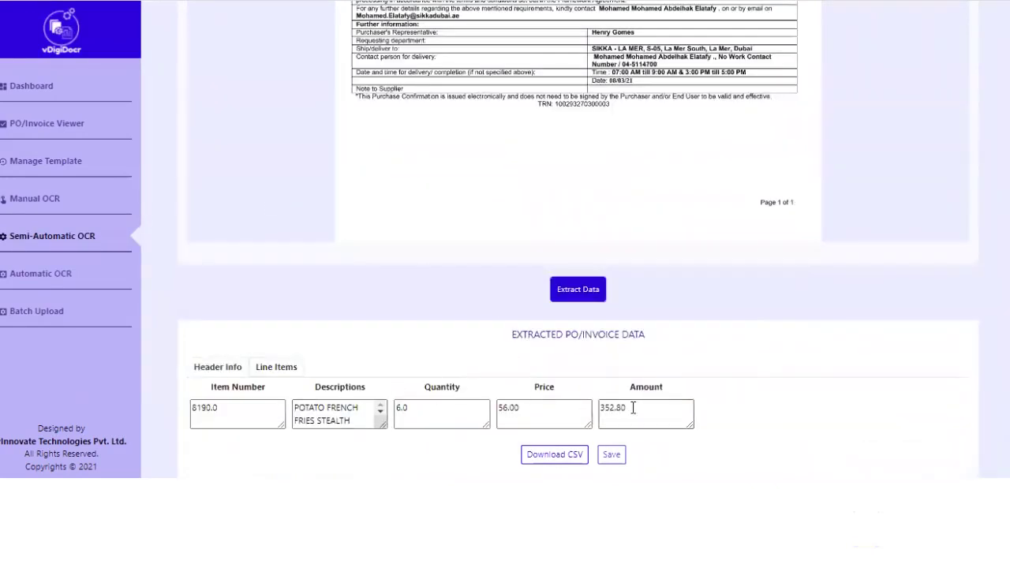
{"action": "left_click", "coordinate": [612, 457]}
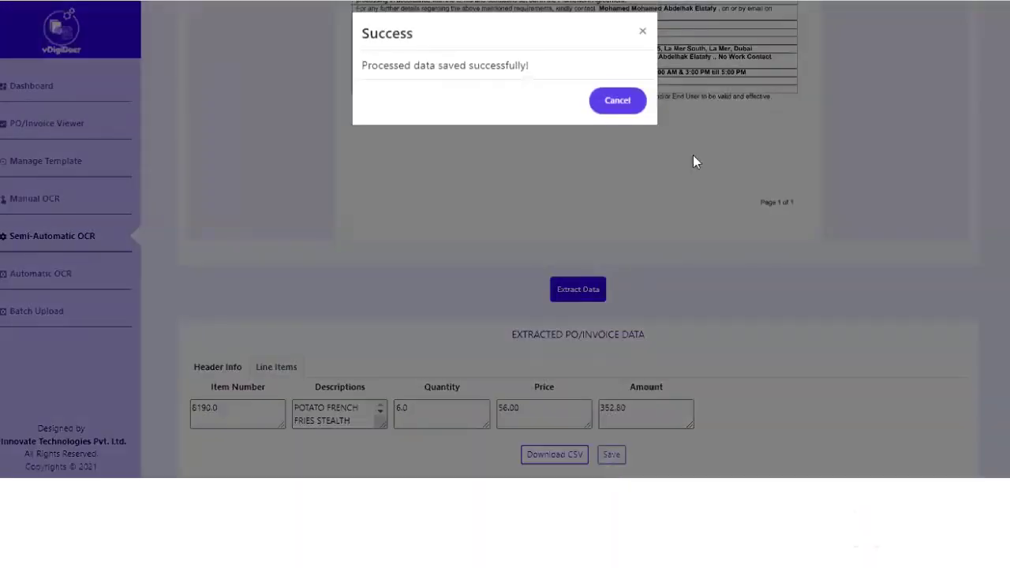
{"action": "left_click", "coordinate": [618, 101]}
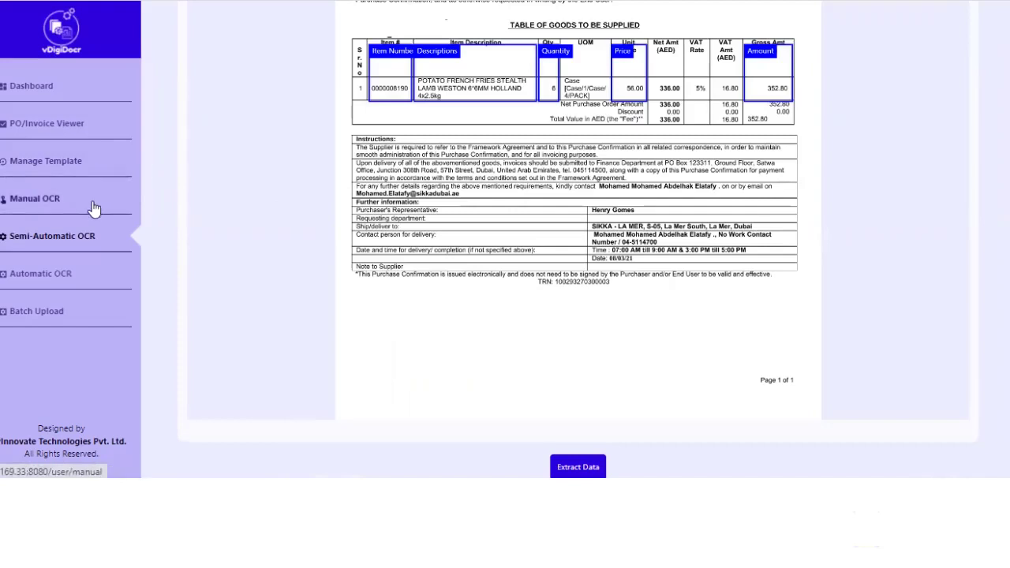
Step: Upload the Test2.jpg Sheraton purchase order for automatic OCR with its labelled field boxes
{"action": "left_click", "coordinate": [71, 276]}
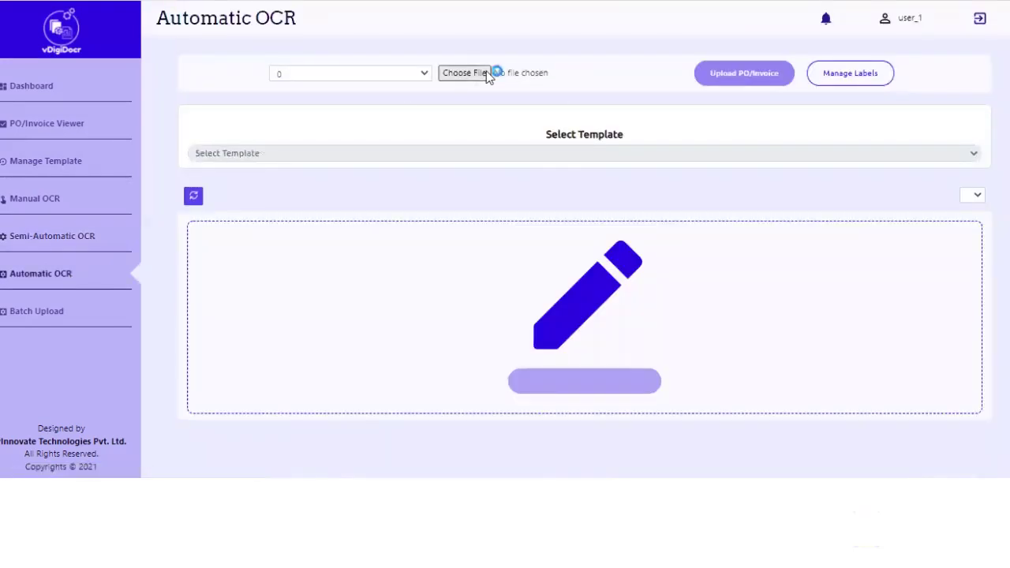
{"action": "left_click", "coordinate": [465, 73]}
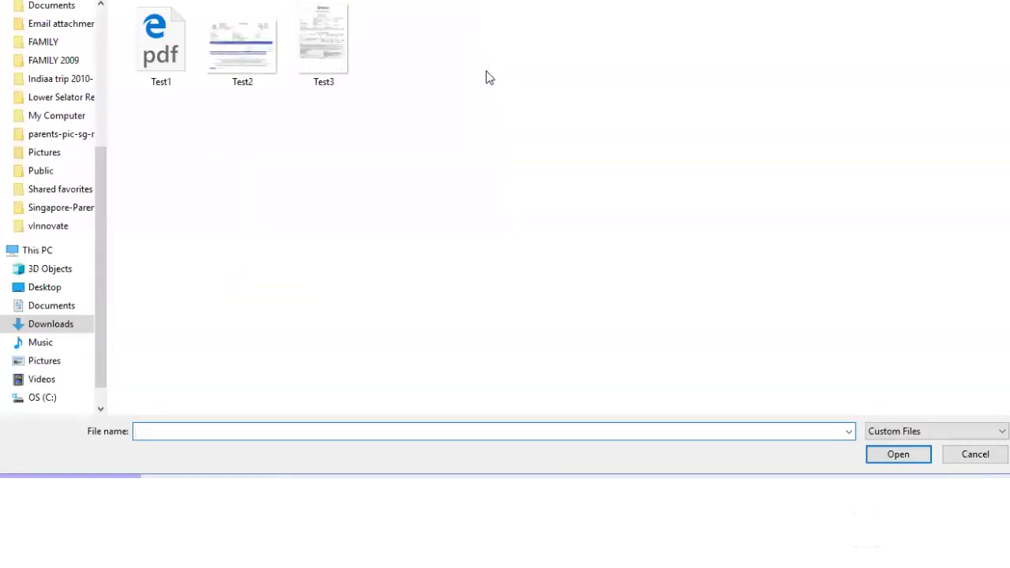
{"action": "double_click", "coordinate": [263, 52]}
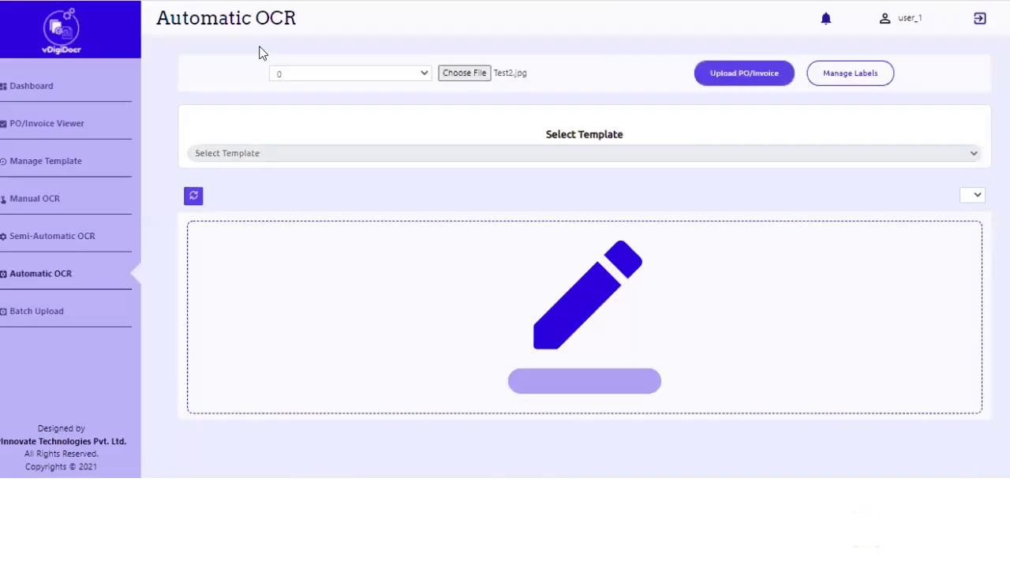
{"action": "left_click", "coordinate": [741, 75]}
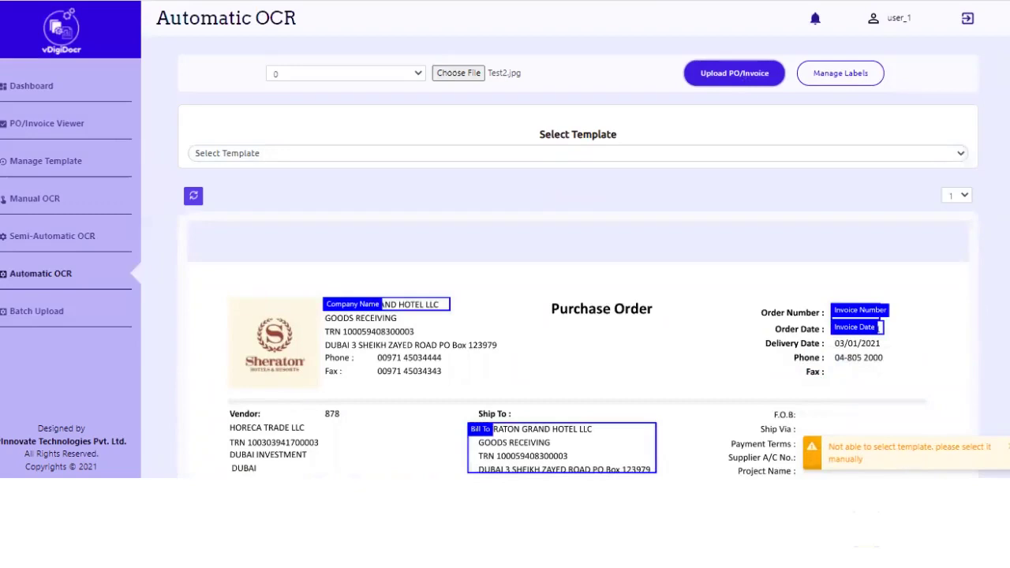
Step: Extract the Sheraton PO data and review Total Amount 327.60 and the 312.00 line item
{"action": "scroll", "coordinate": [576, 316], "scroll_direction": "down", "scroll_amount": 5}
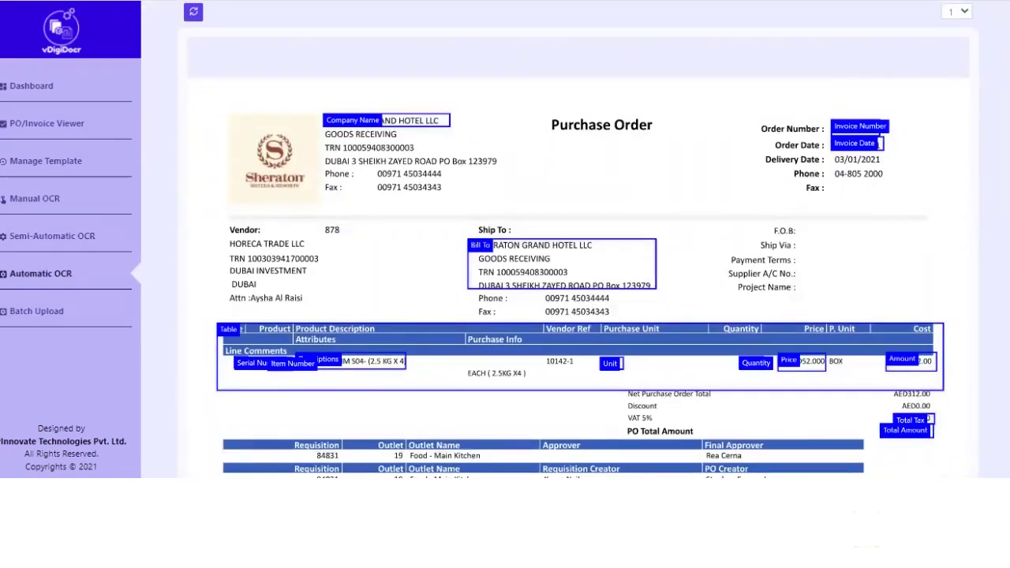
{"action": "scroll", "coordinate": [579, 239], "scroll_direction": "down", "scroll_amount": 3}
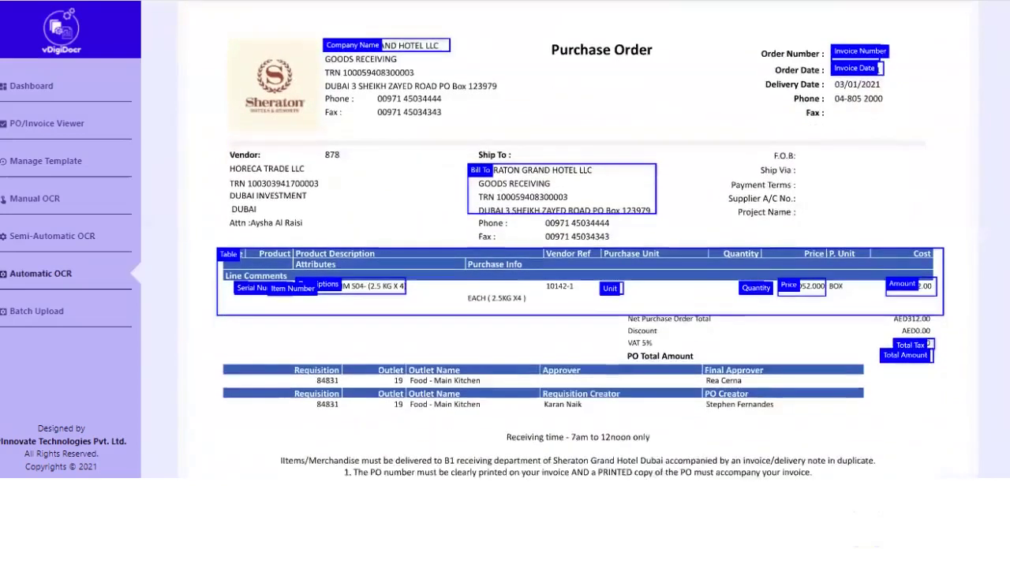
{"action": "scroll", "coordinate": [474, 446], "scroll_direction": "down", "scroll_amount": 4}
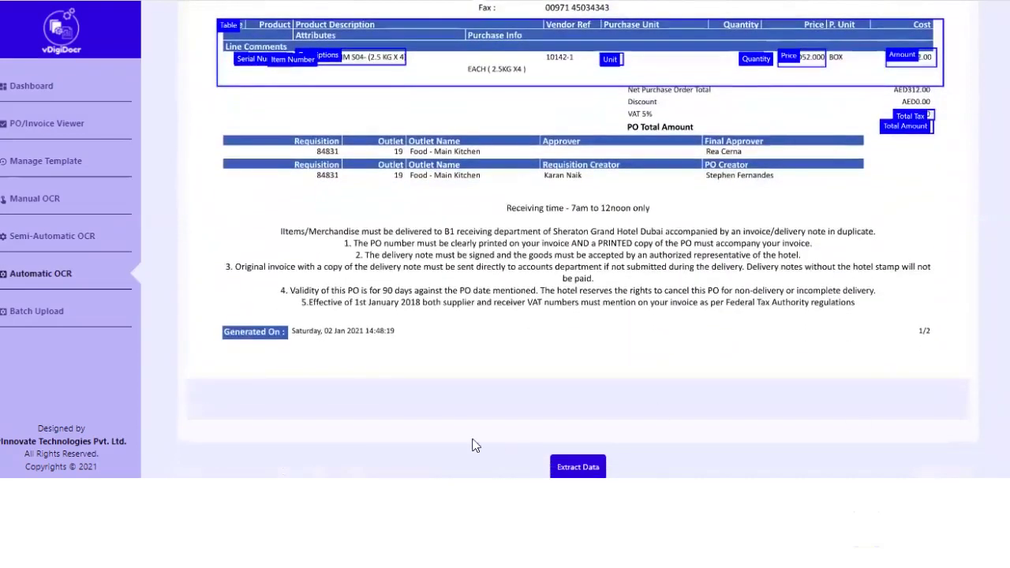
{"action": "left_click", "coordinate": [576, 467]}
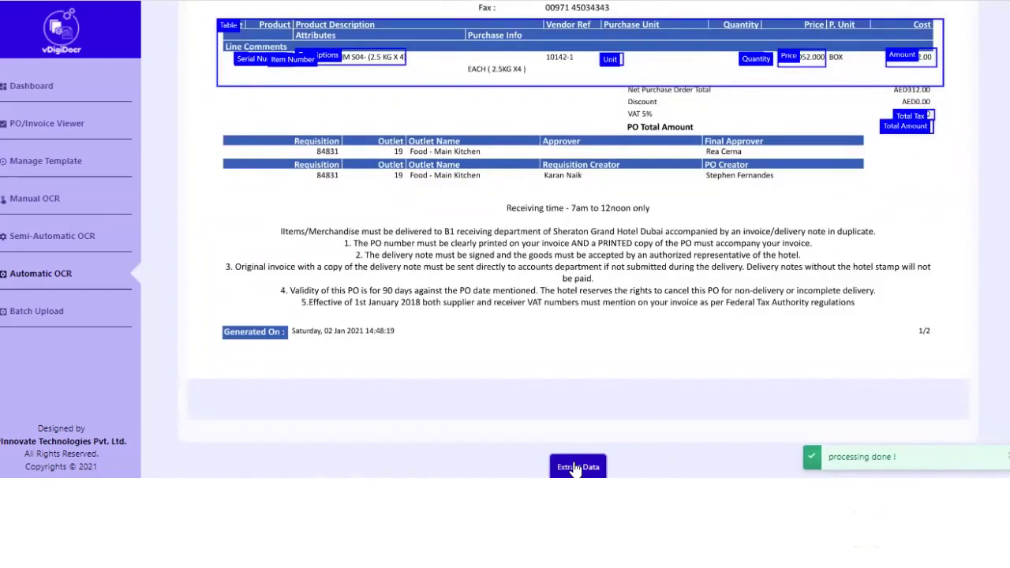
{"action": "left_click", "coordinate": [576, 468]}
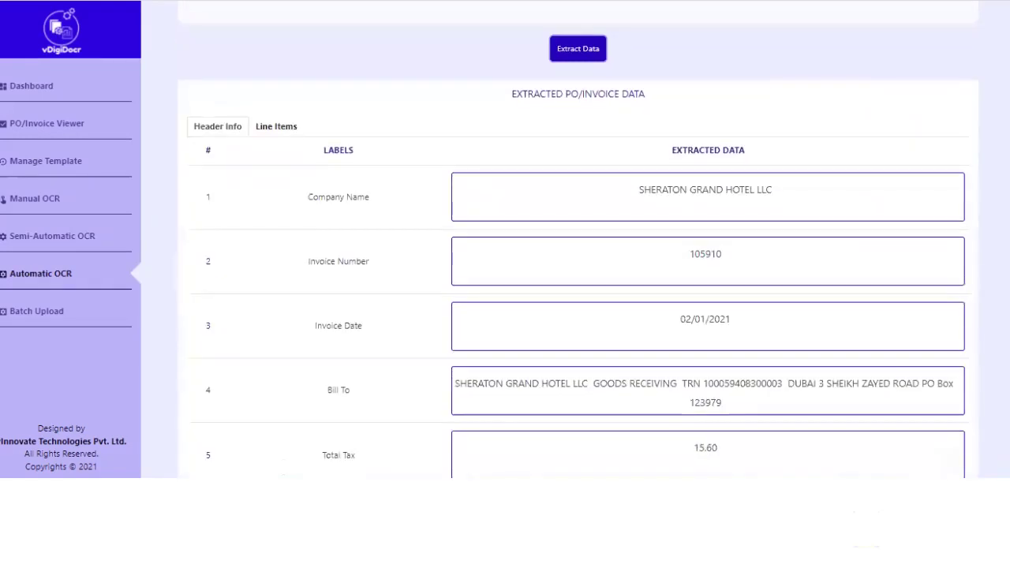
{"action": "scroll", "coordinate": [203, 342], "scroll_direction": "down", "scroll_amount": 2}
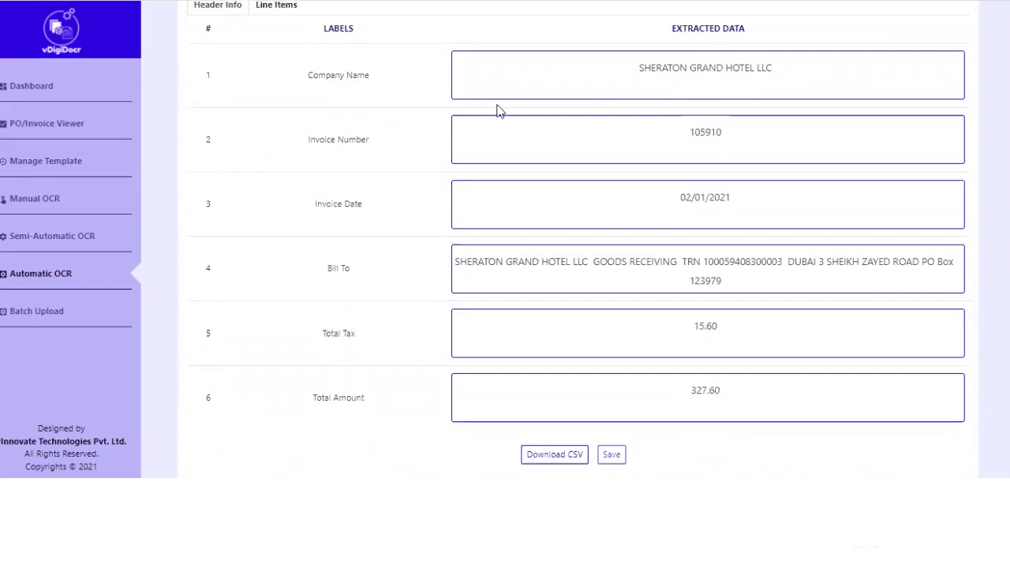
{"action": "left_click", "coordinate": [289, 6]}
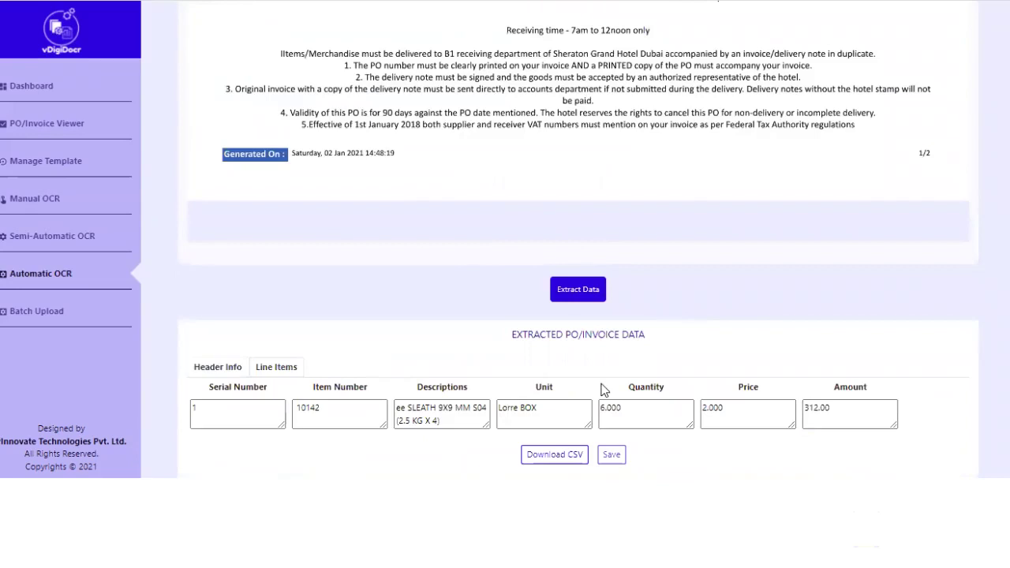
Step: Add a batch row set to SemiAutomatic processing with the test-semi-var template
{"action": "left_click", "coordinate": [49, 320]}
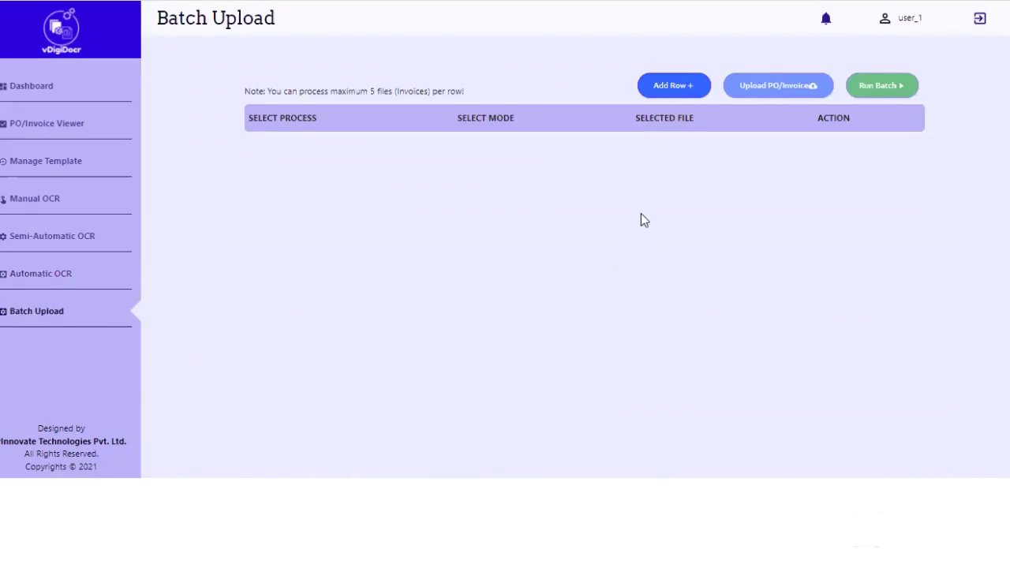
{"action": "left_click", "coordinate": [686, 88]}
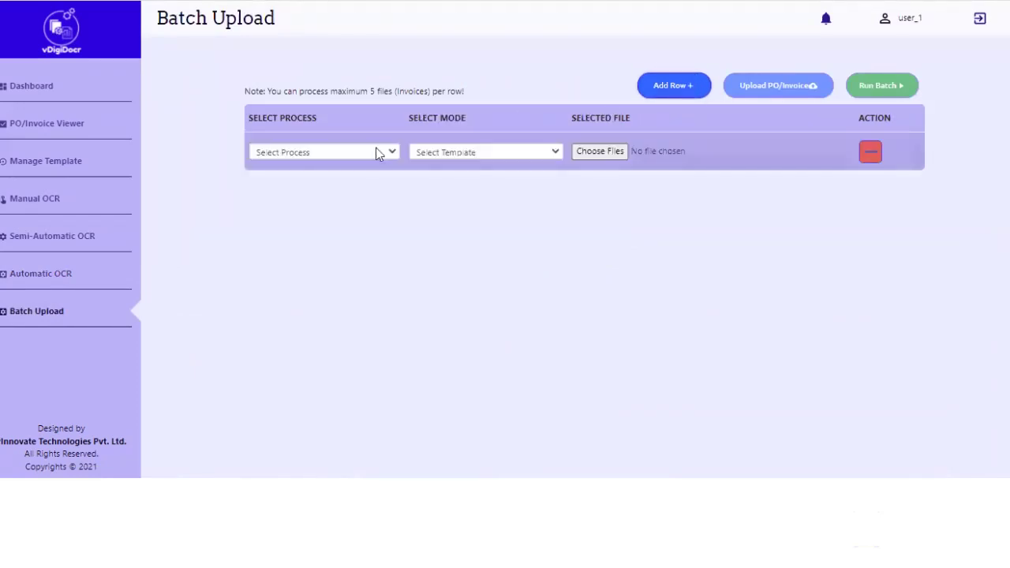
{"action": "left_click", "coordinate": [342, 155]}
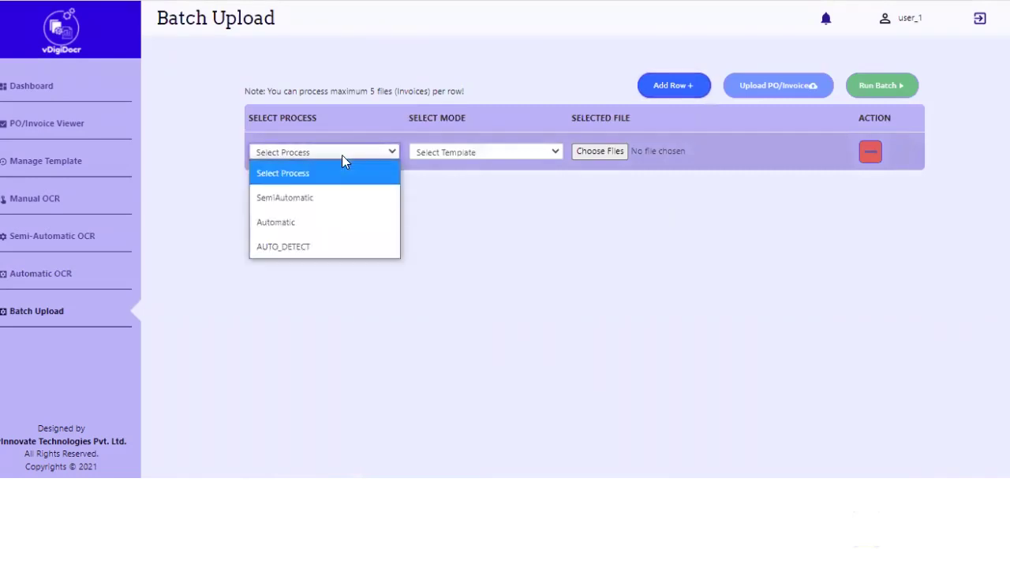
{"action": "left_click", "coordinate": [307, 197]}
{"action": "left_click", "coordinate": [499, 153]}
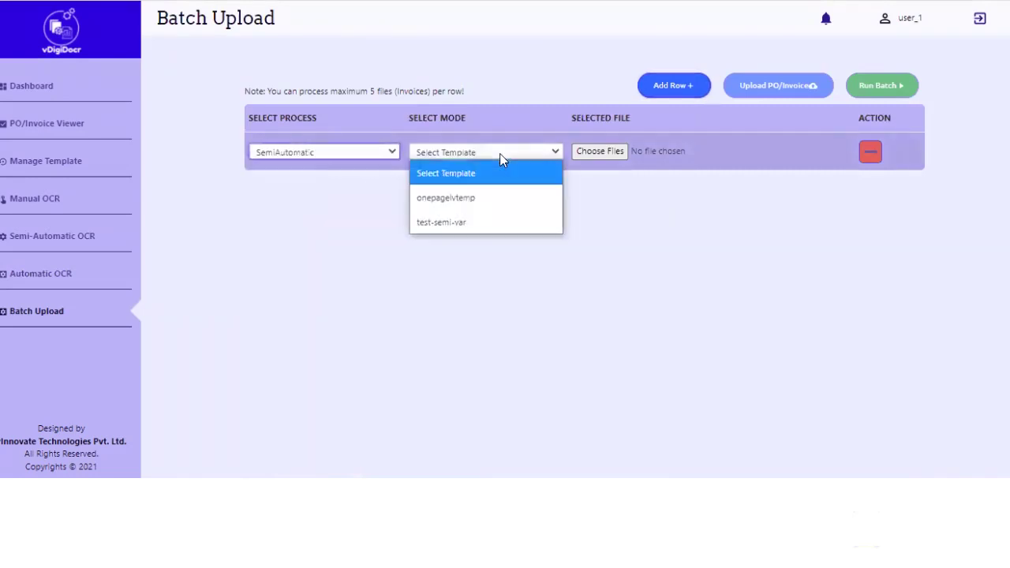
{"action": "left_click", "coordinate": [458, 223]}
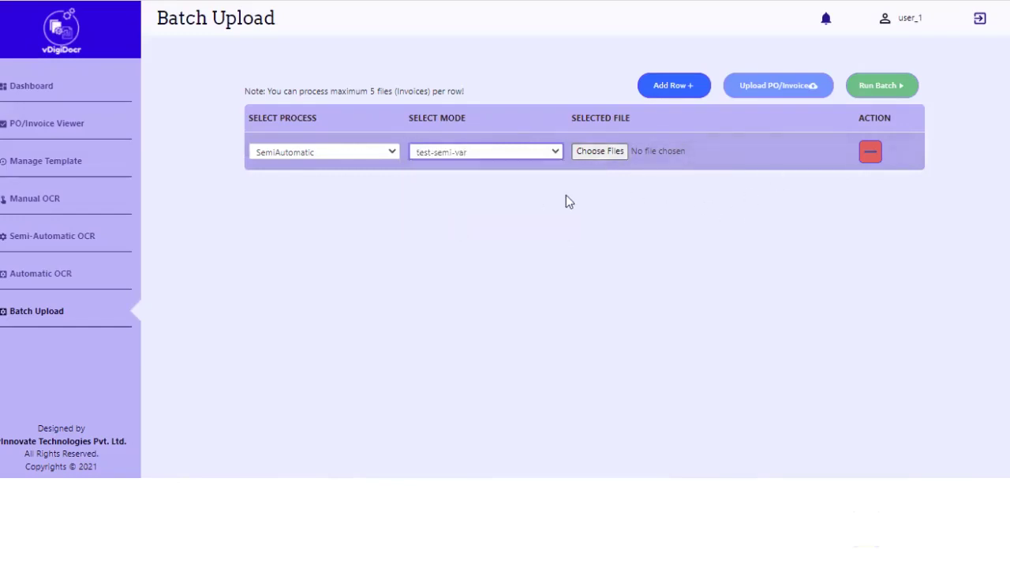
Step: Add a second batch row set to AUTO_DETECT, then list processed POs in the PO/Invoice Viewer
{"action": "left_click", "coordinate": [689, 86]}
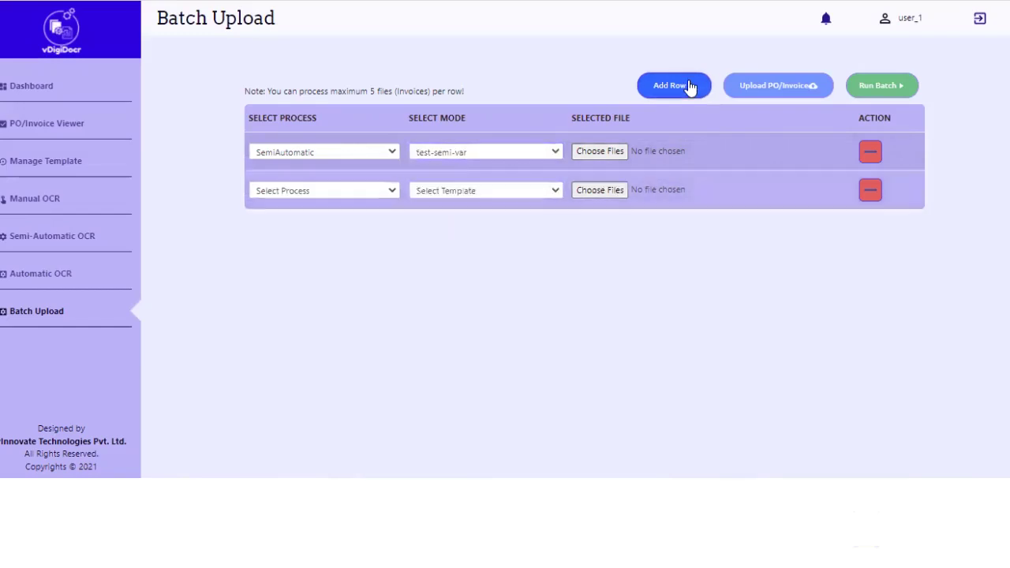
{"action": "left_click", "coordinate": [379, 196]}
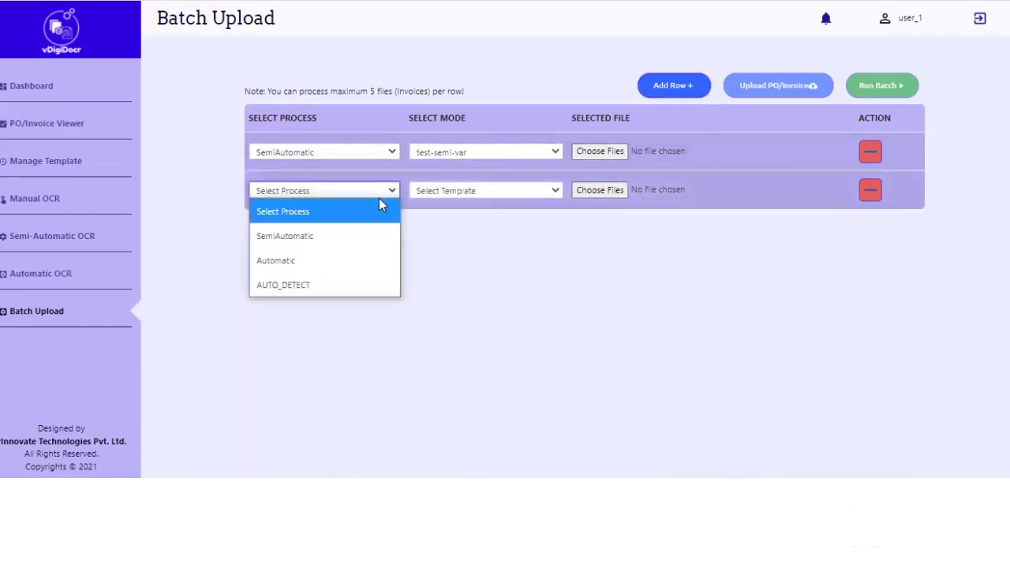
{"action": "left_click", "coordinate": [289, 288]}
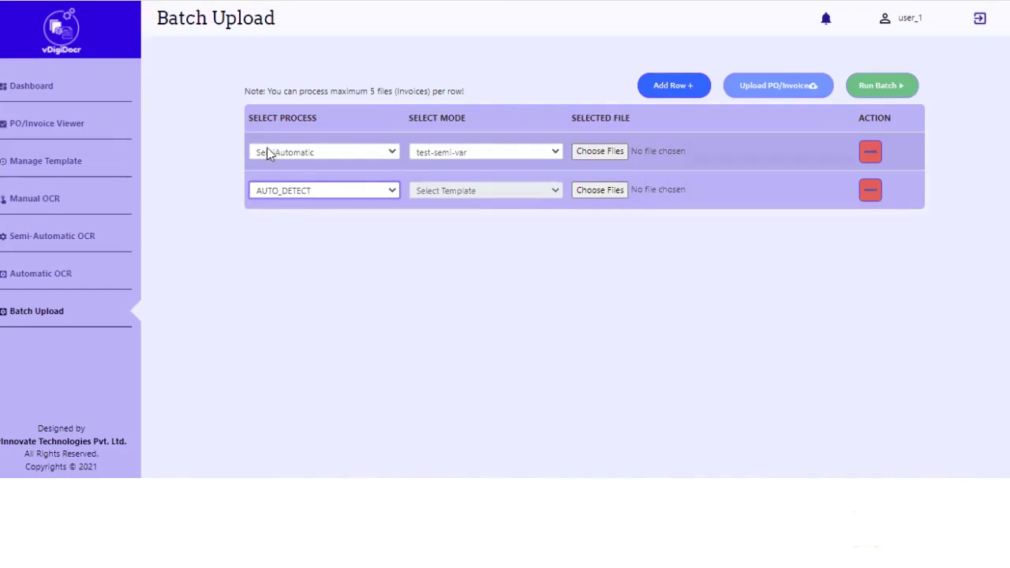
{"action": "left_click", "coordinate": [74, 126]}
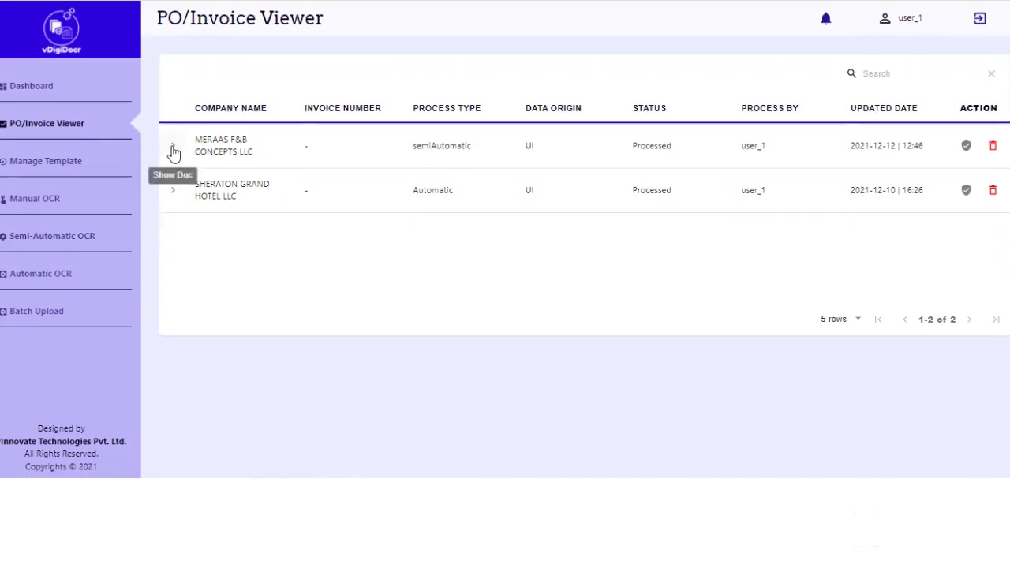
Step: Expand the MERAAS record and scroll through its document and extracted data
{"action": "left_click", "coordinate": [174, 150]}
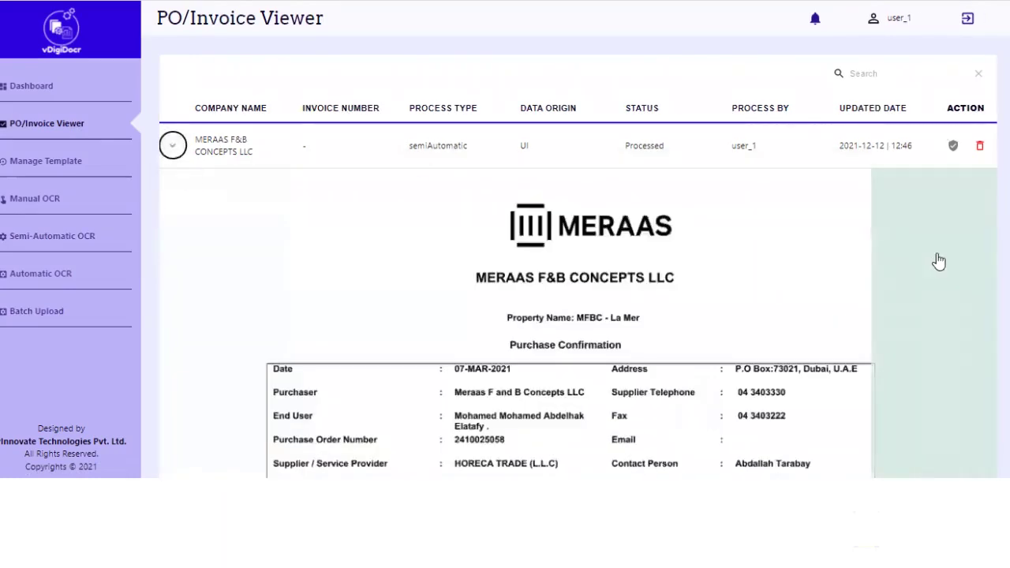
{"action": "scroll", "coordinate": [939, 261], "scroll_direction": "down", "scroll_amount": 3}
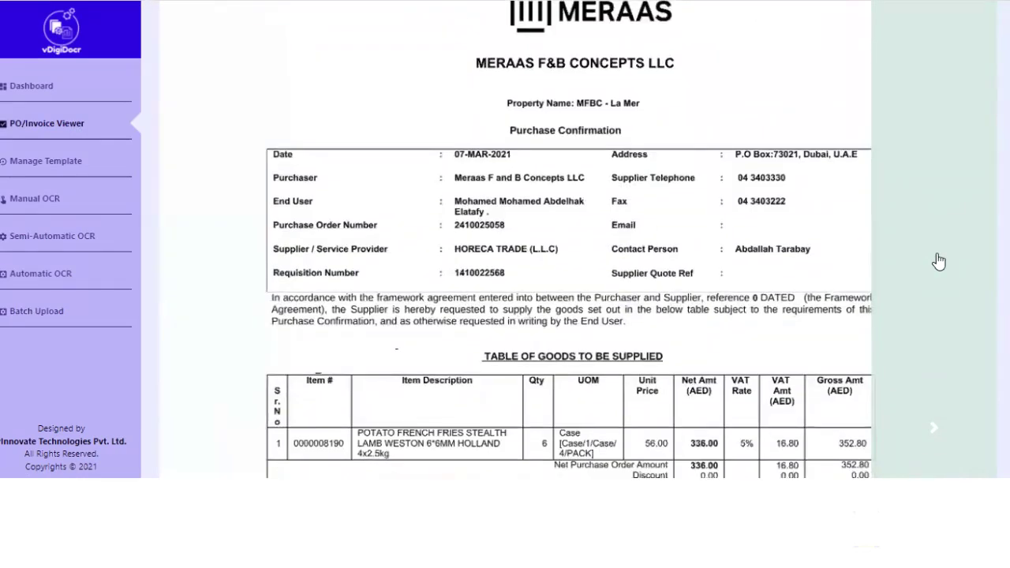
{"action": "scroll", "coordinate": [938, 261], "scroll_direction": "down", "scroll_amount": 3}
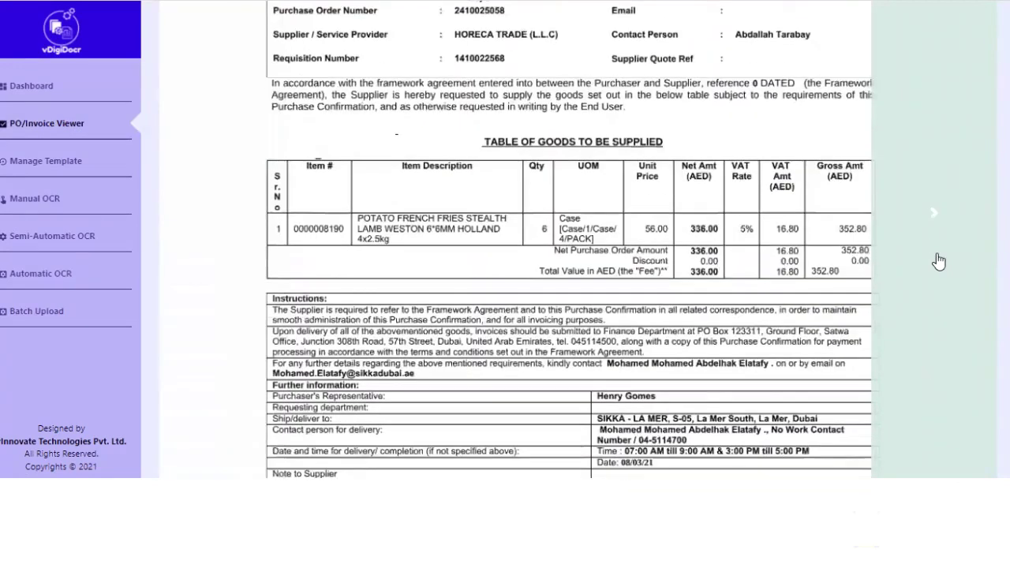
{"action": "scroll", "coordinate": [939, 261], "scroll_direction": "down", "scroll_amount": 10}
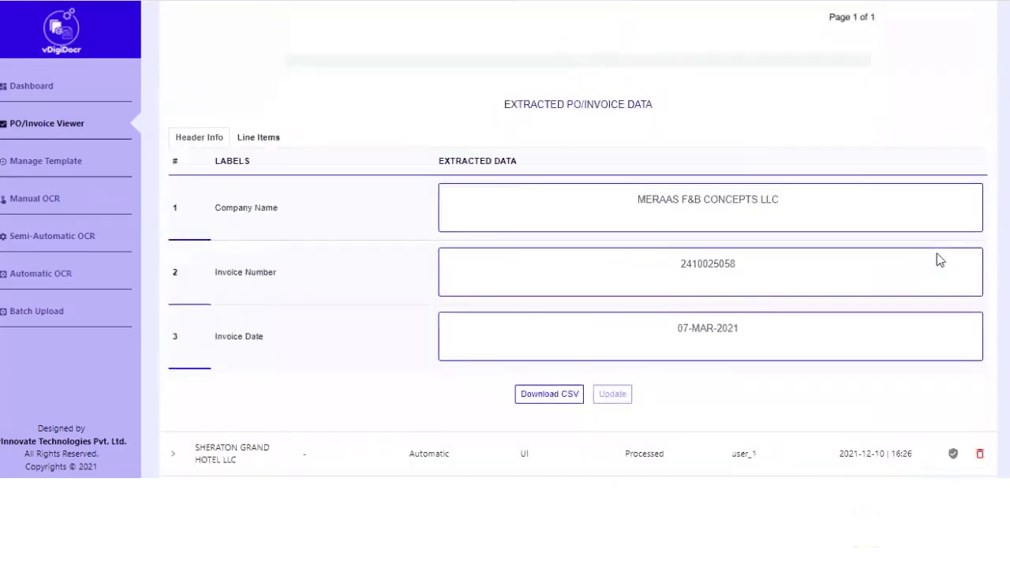
Step: Check the Invoice Date and Invoice Number fields, removing stray typed characters to leave them unchanged
{"action": "left_click", "coordinate": [788, 258]}
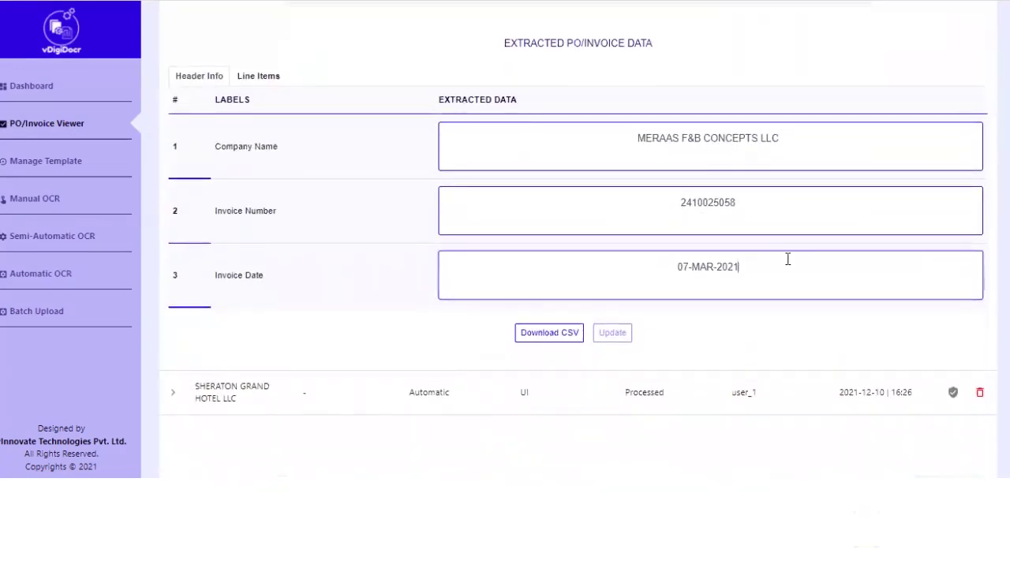
{"action": "left_click", "coordinate": [770, 203]}
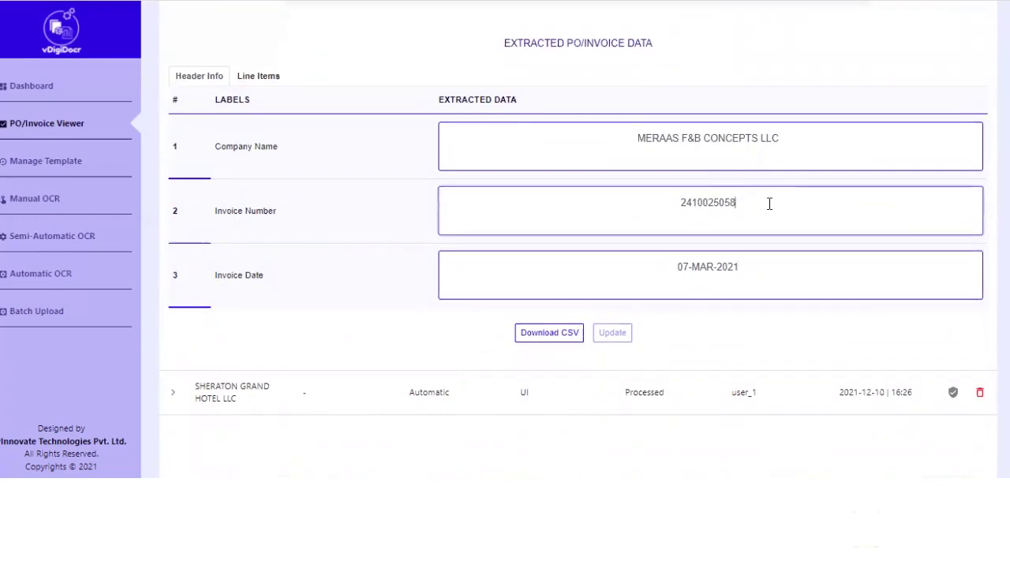
{"action": "type", "text": "nn"}
{"action": "key", "text": "BackSpace"}
{"action": "key", "text": "BackSpace"}
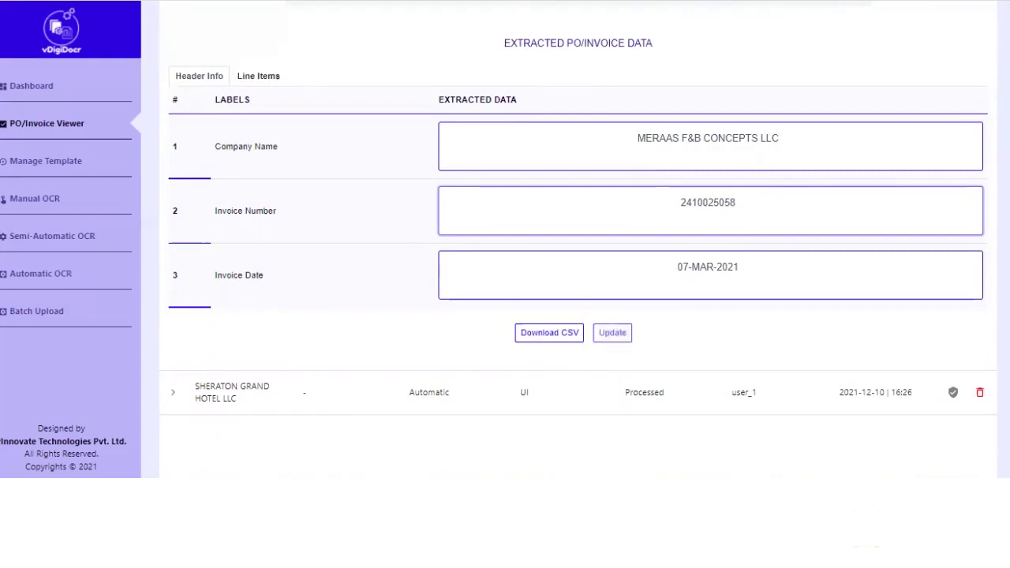
{"action": "scroll", "coordinate": [577, 277], "scroll_direction": "up", "scroll_amount": 15}
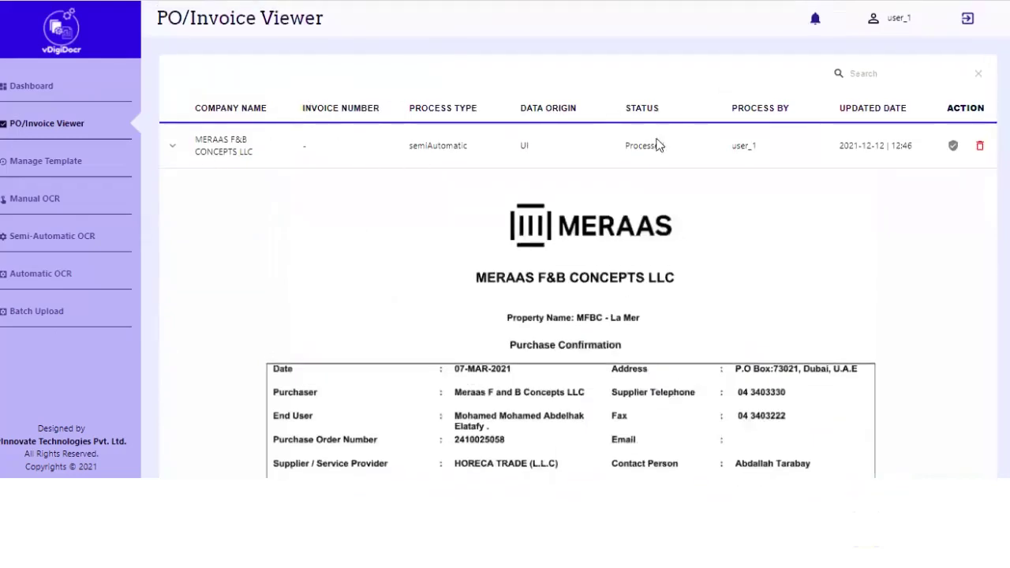
{"action": "left_click", "coordinate": [953, 147]}
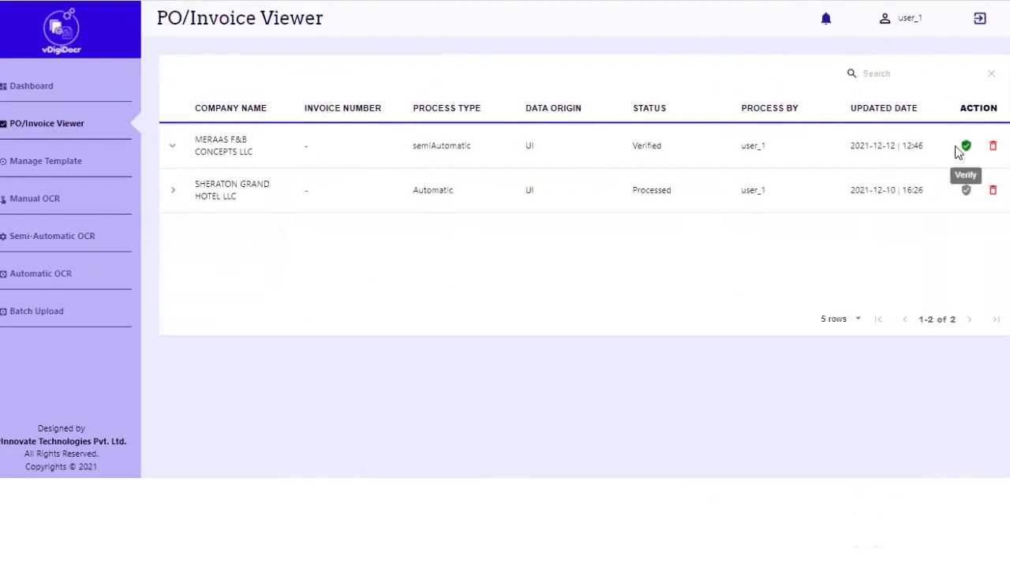